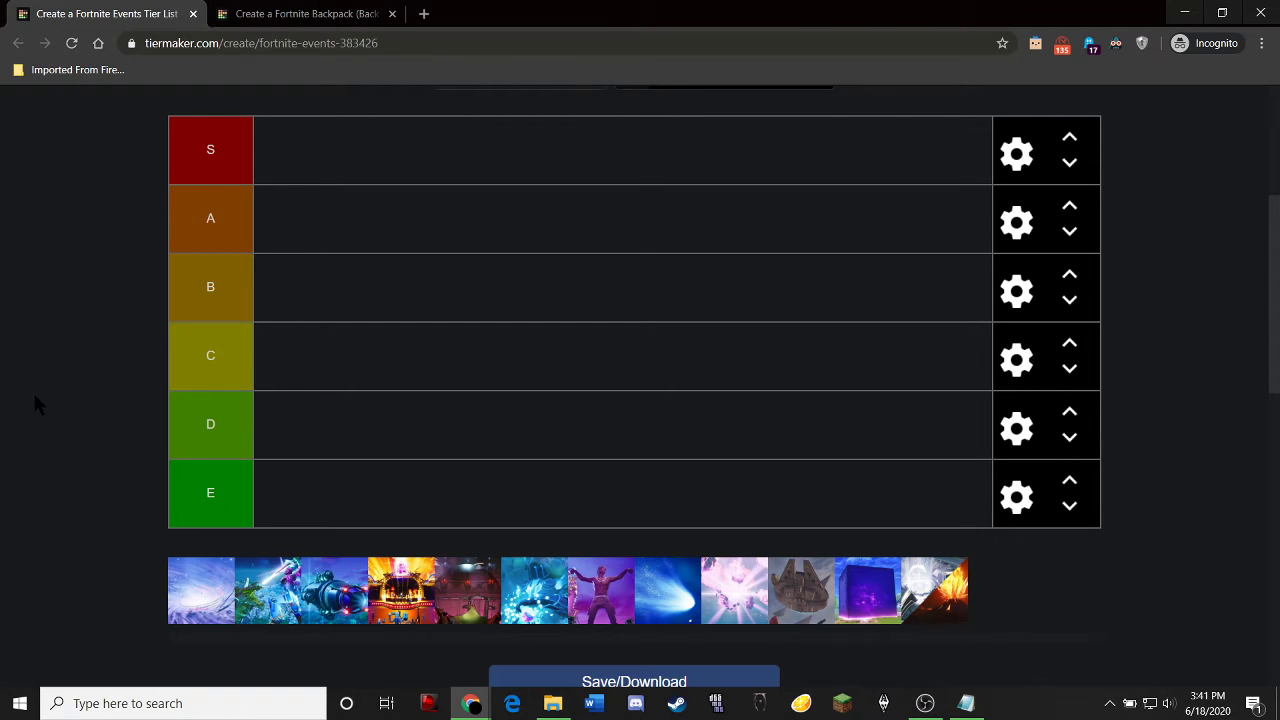
Step: Rank the pale snowy event image in tier D
{"action": "scroll", "coordinate": [35, 403], "scroll_direction": "up", "scroll_amount": 1}
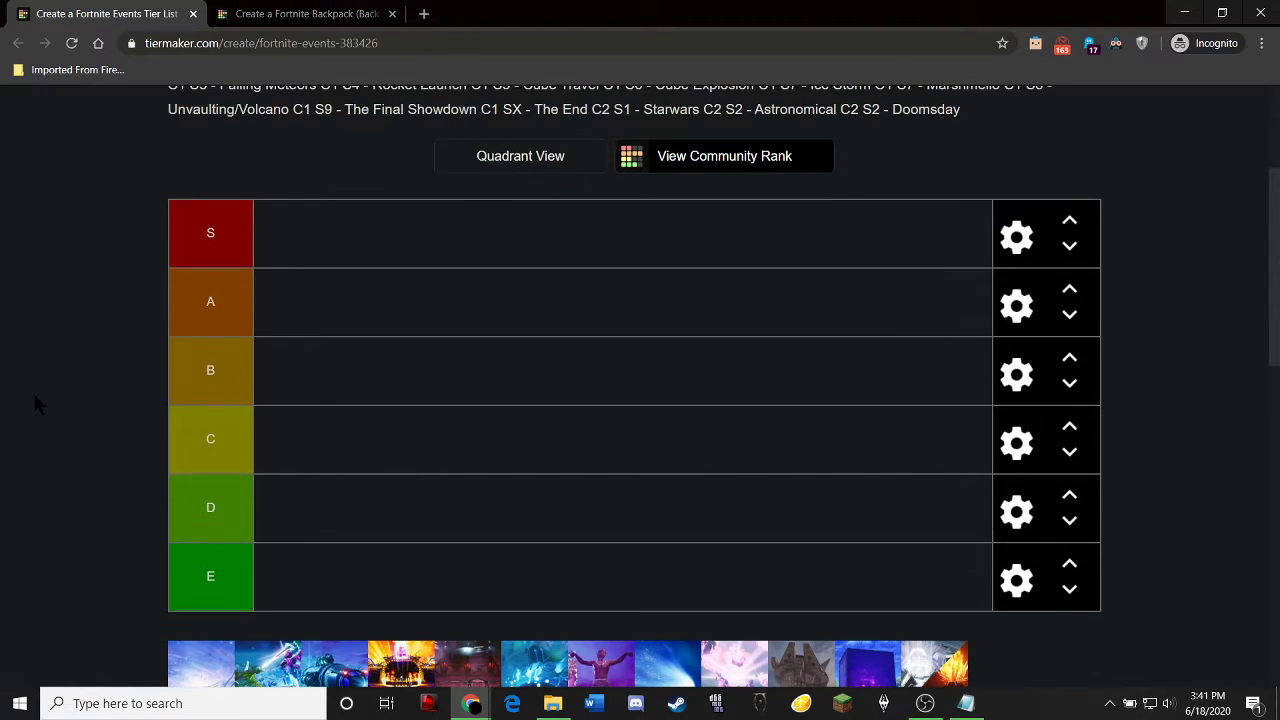
{"action": "scroll", "coordinate": [35, 403], "scroll_direction": "up", "scroll_amount": 1}
{"action": "scroll", "coordinate": [305, 366], "scroll_direction": "up", "scroll_amount": 1}
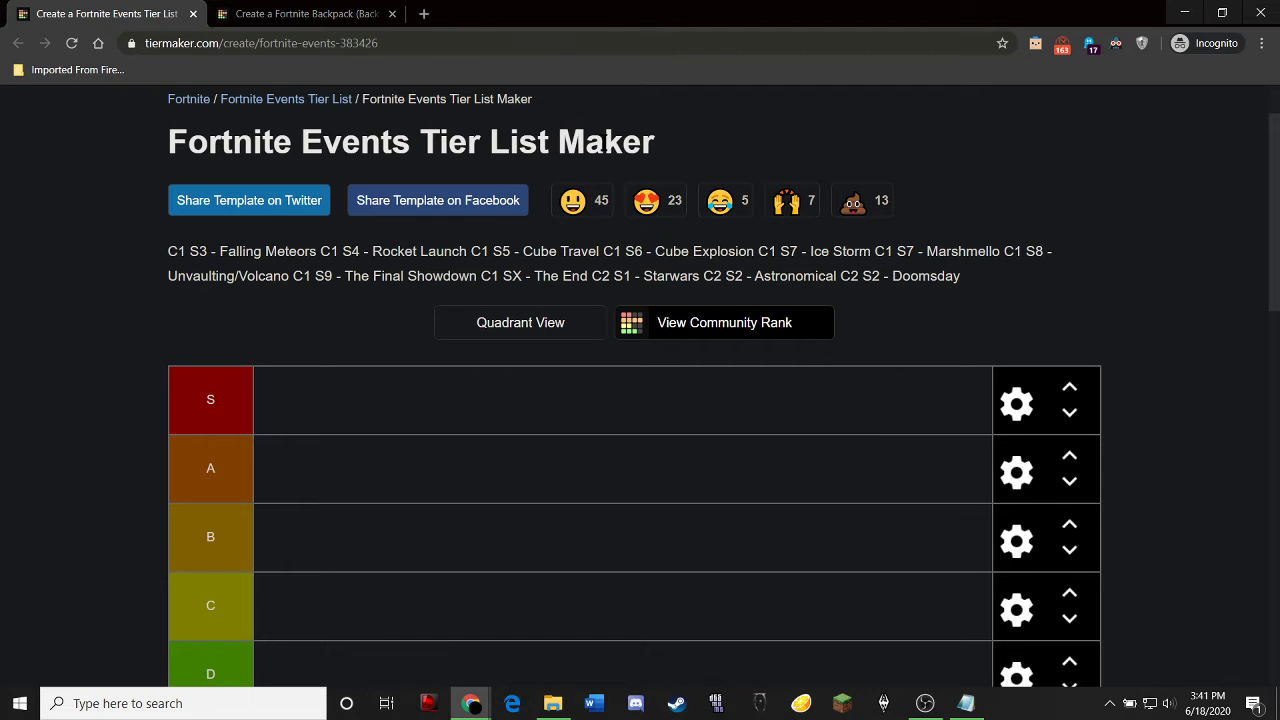
{"action": "scroll", "coordinate": [165, 308], "scroll_direction": "down", "scroll_amount": 3}
{"action": "scroll", "coordinate": [165, 308], "scroll_direction": "down", "scroll_amount": 2}
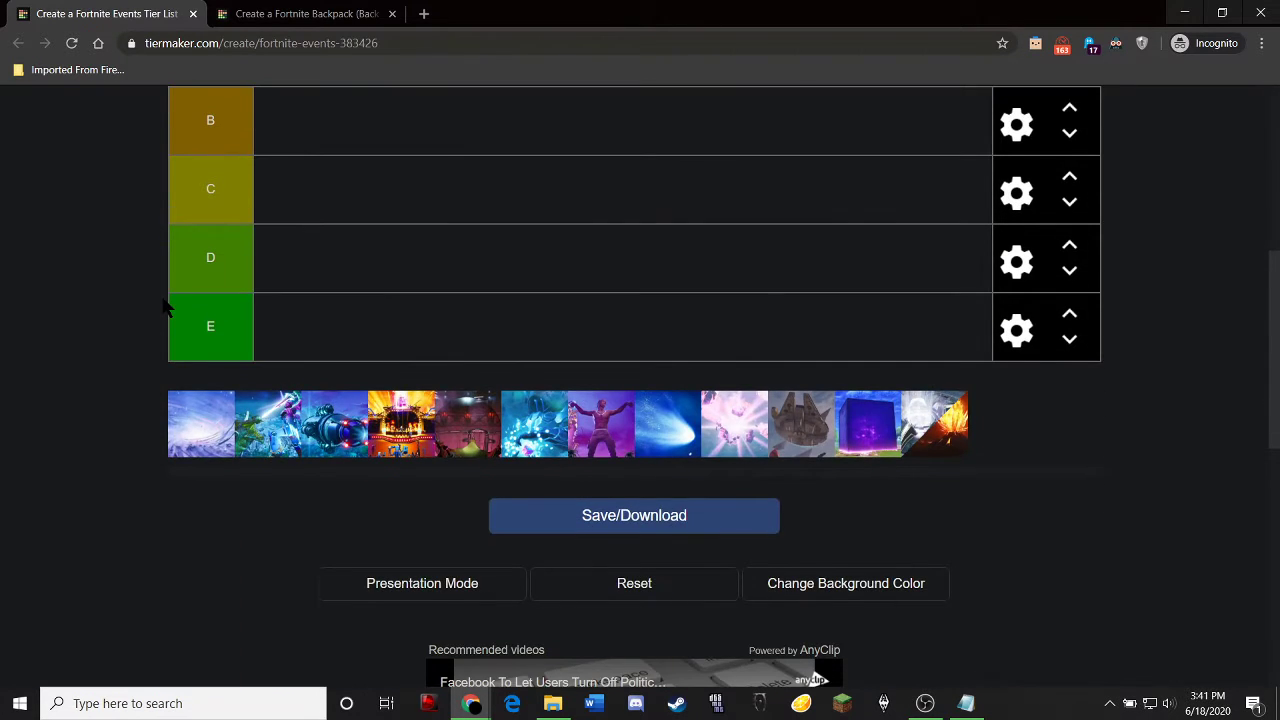
{"action": "scroll", "coordinate": [165, 308], "scroll_direction": "up", "scroll_amount": 4}
{"action": "scroll", "coordinate": [165, 308], "scroll_direction": "down", "scroll_amount": 3}
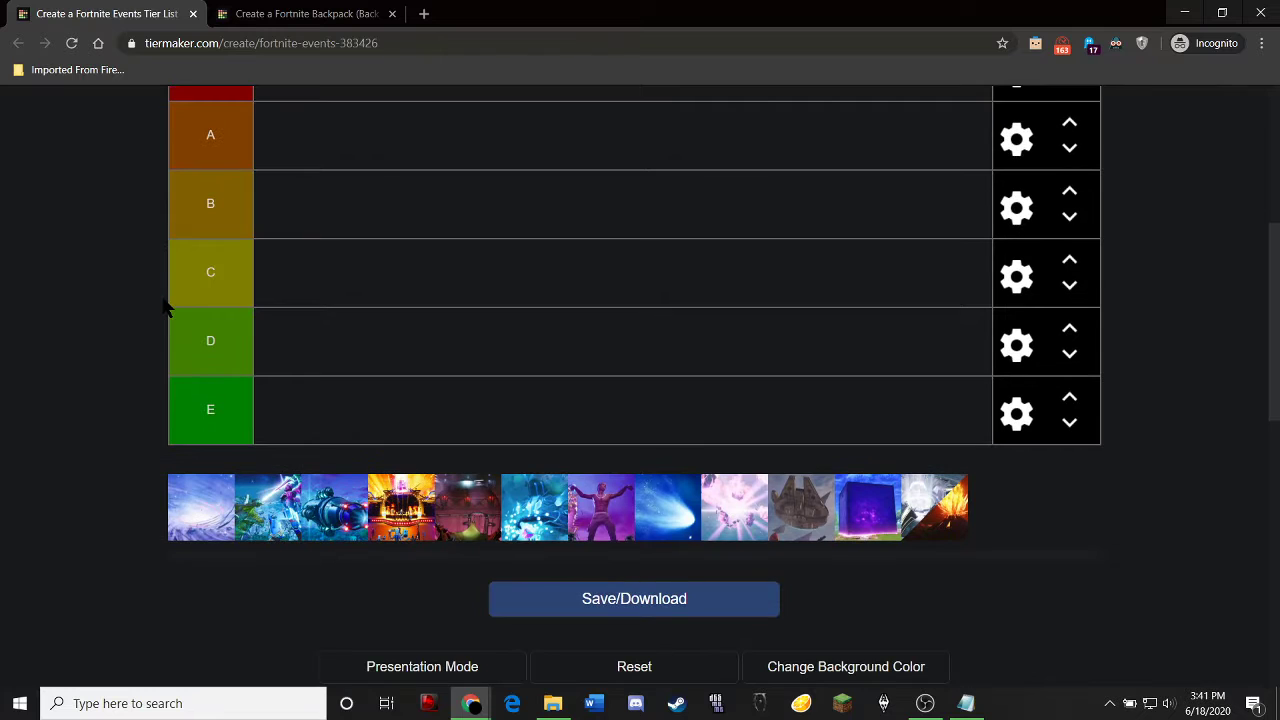
{"action": "scroll", "coordinate": [112, 395], "scroll_direction": "up", "scroll_amount": 3}
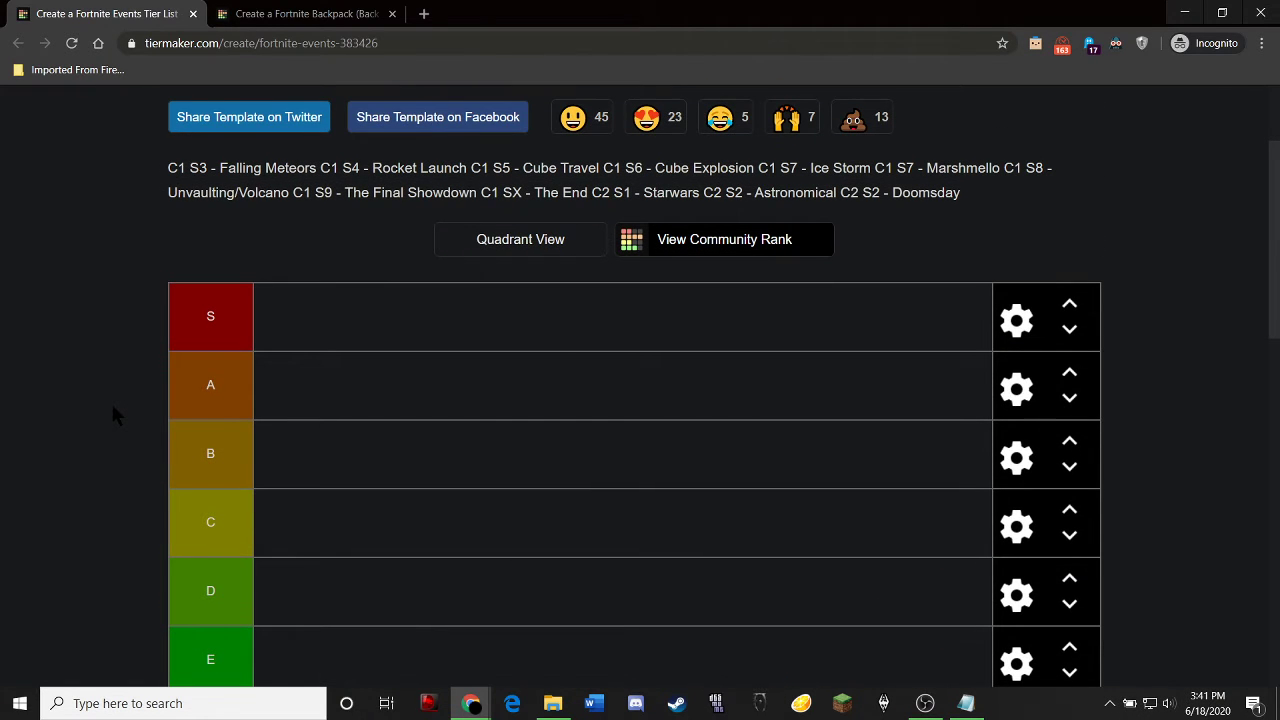
{"action": "scroll", "coordinate": [112, 412], "scroll_direction": "down", "scroll_amount": 3}
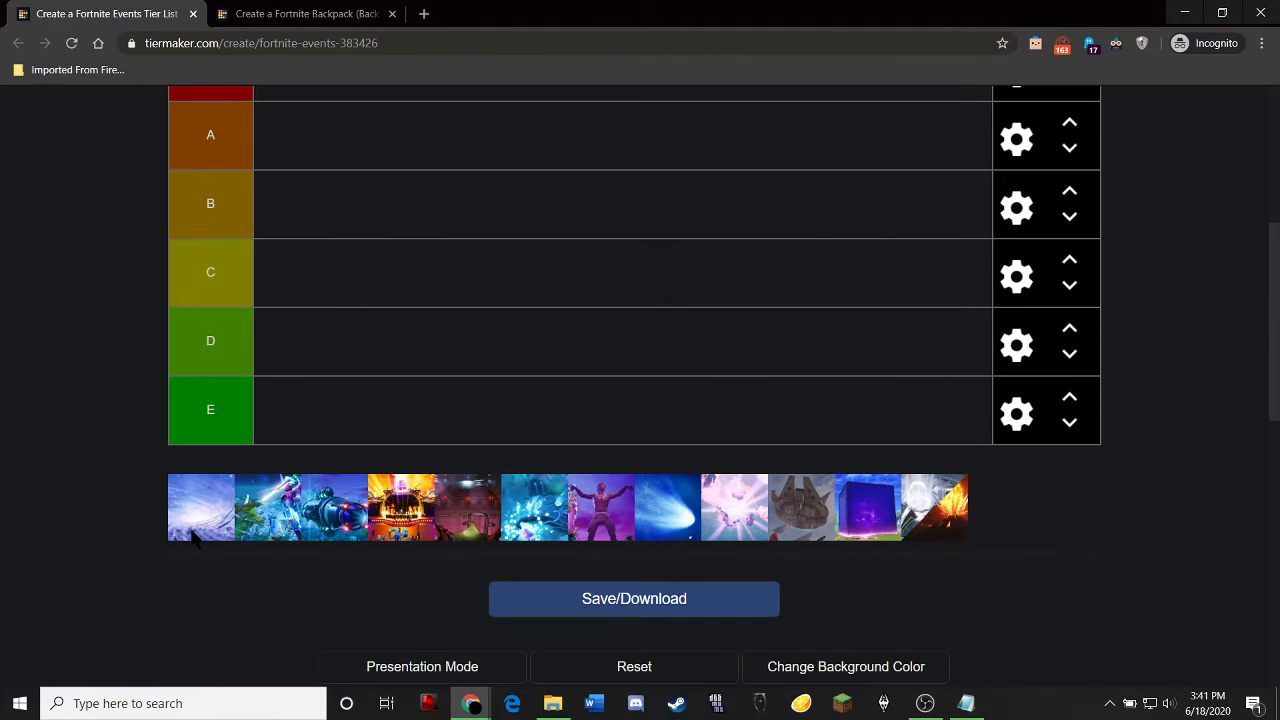
{"action": "scroll", "coordinate": [85, 432], "scroll_direction": "up", "scroll_amount": 1}
{"action": "scroll", "coordinate": [85, 432], "scroll_direction": "up", "scroll_amount": 3}
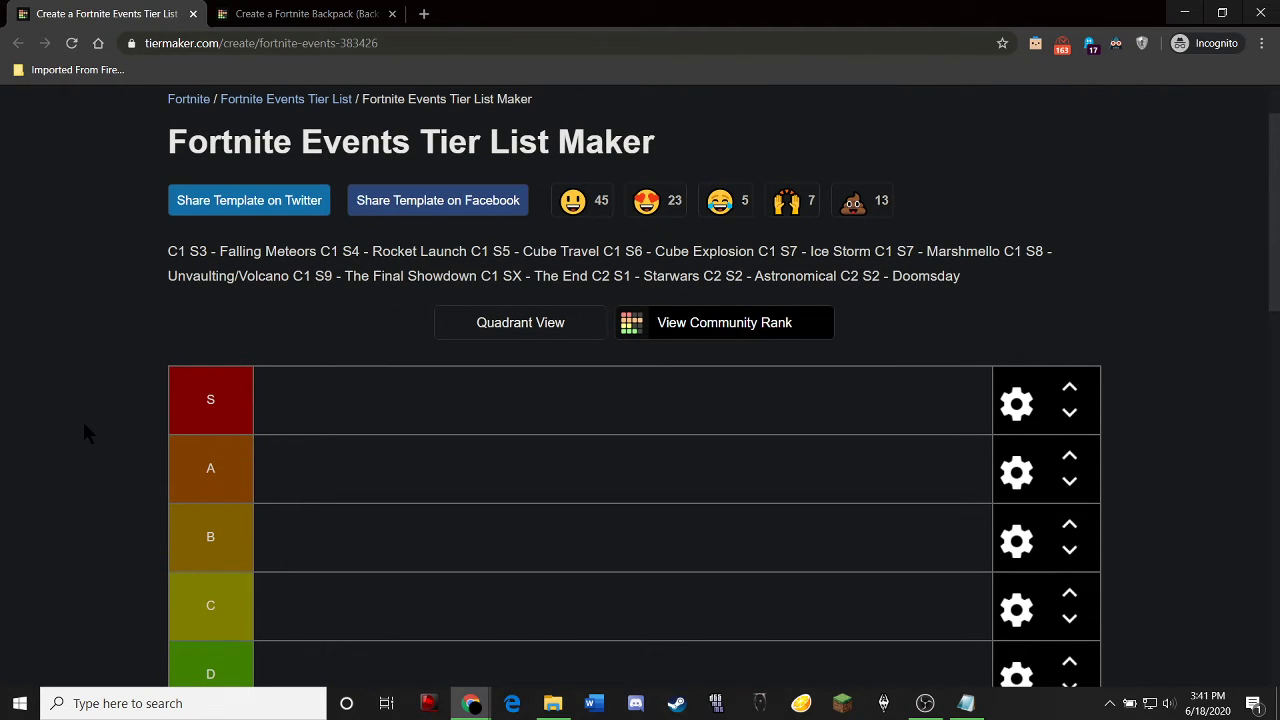
{"action": "scroll", "coordinate": [85, 432], "scroll_direction": "down", "scroll_amount": 3}
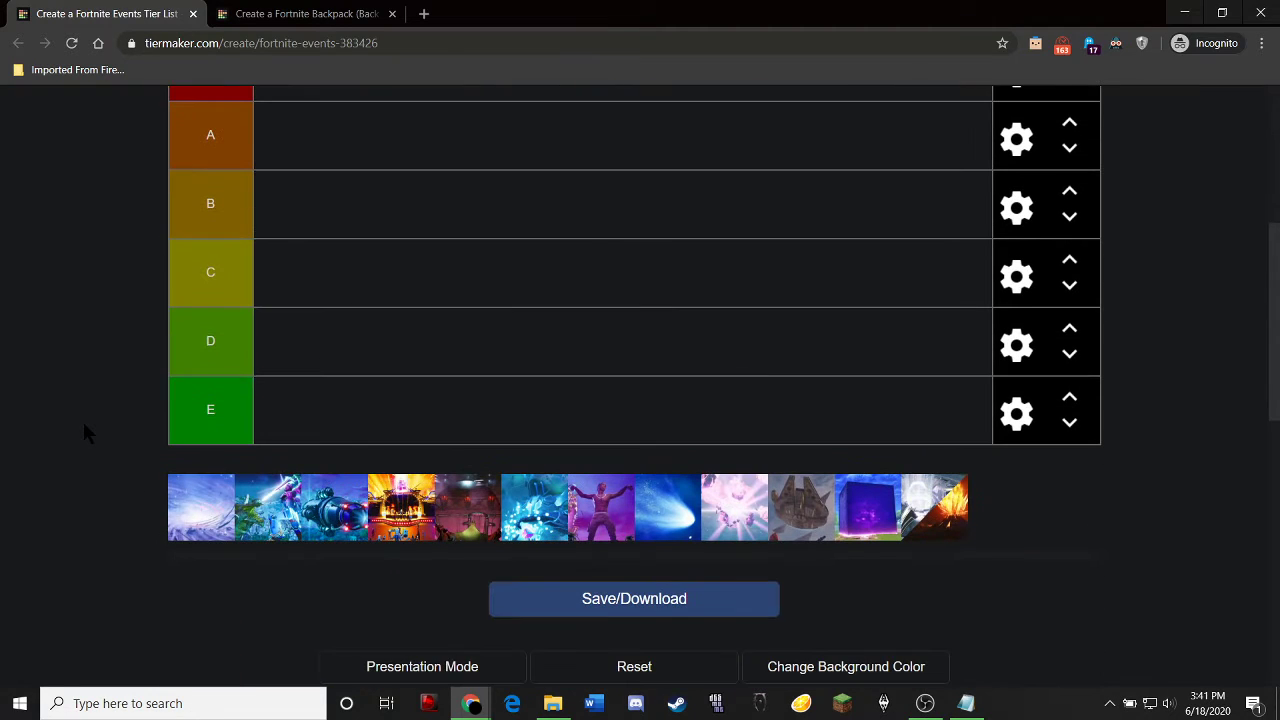
{"action": "mouse_move", "coordinate": [195, 520]}
{"action": "left_mouse_down"}
{"action": "mouse_move", "coordinate": [112, 408]}
{"action": "mouse_move", "coordinate": [204, 358]}
{"action": "mouse_move", "coordinate": [285, 348]}
{"action": "left_mouse_up"}
Step: Drop the blue-green event image into tier B, then move it up to tier A
{"action": "scroll", "coordinate": [85, 365], "scroll_direction": "up", "scroll_amount": 3}
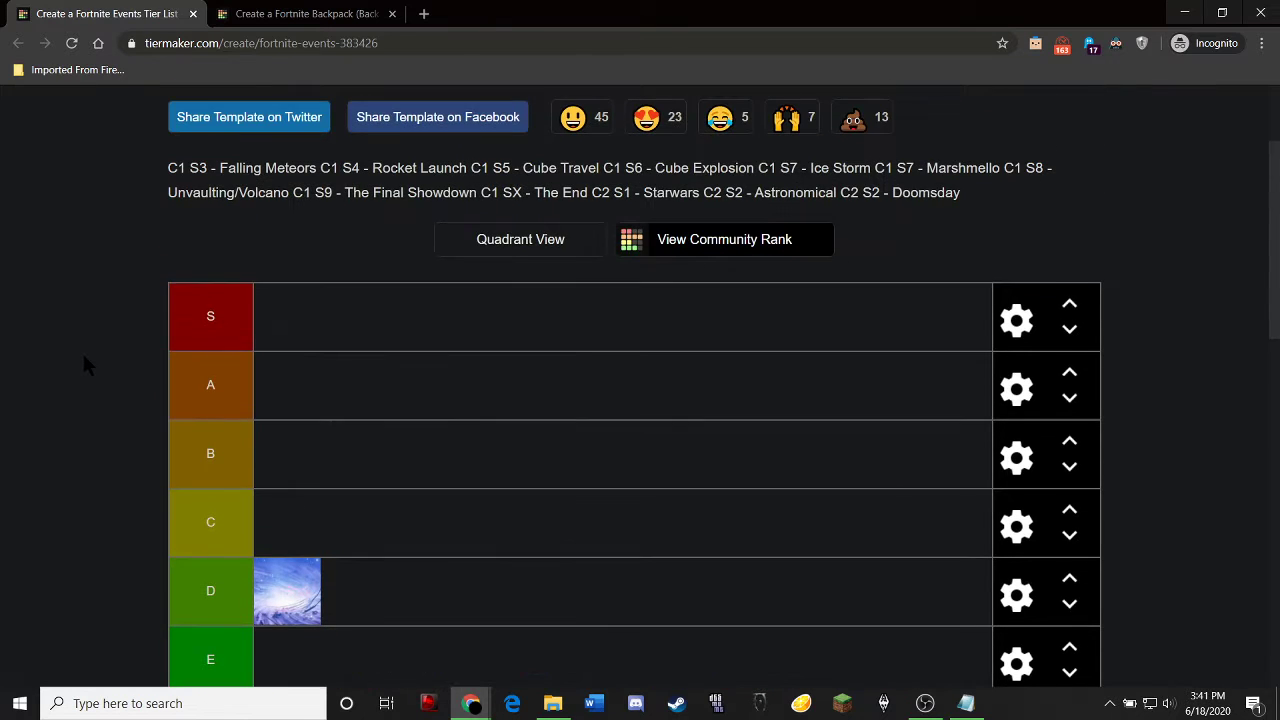
{"action": "scroll", "coordinate": [85, 365], "scroll_direction": "down", "scroll_amount": 2}
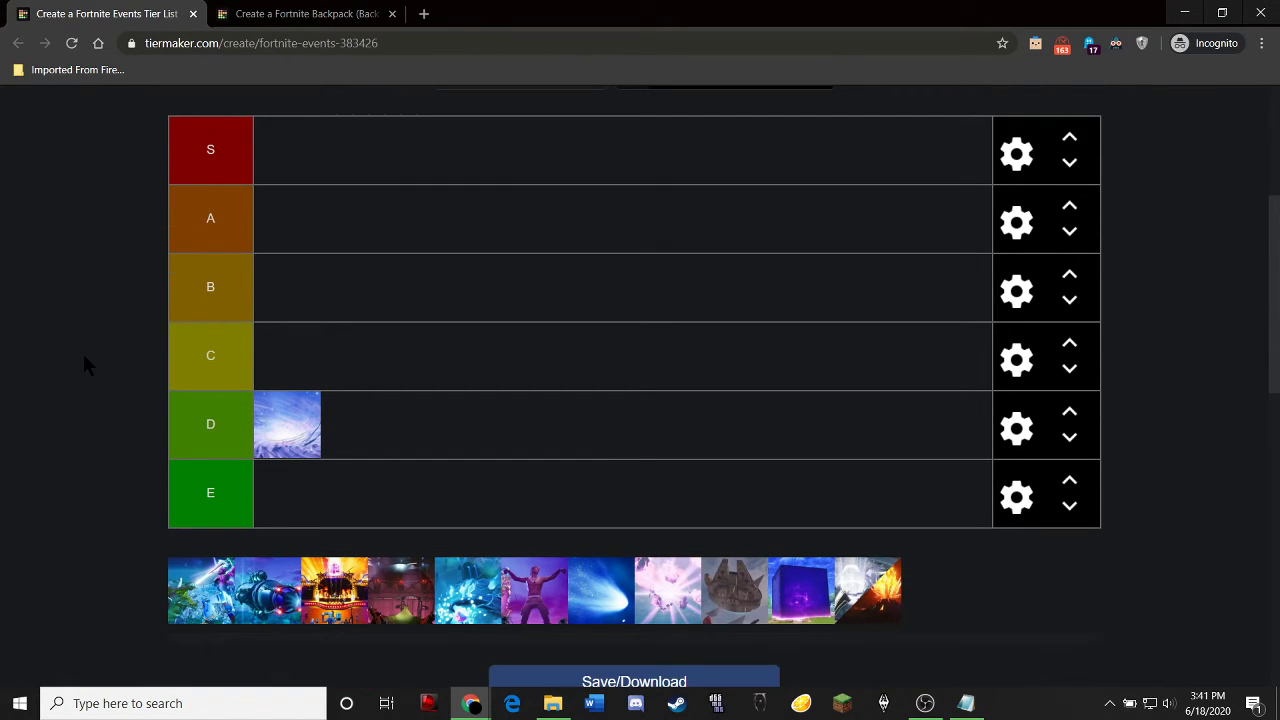
{"action": "mouse_move", "coordinate": [190, 602]}
{"action": "left_mouse_down"}
{"action": "mouse_move", "coordinate": [165, 435]}
{"action": "mouse_move", "coordinate": [196, 310]}
{"action": "mouse_move", "coordinate": [272, 287]}
{"action": "left_mouse_up"}
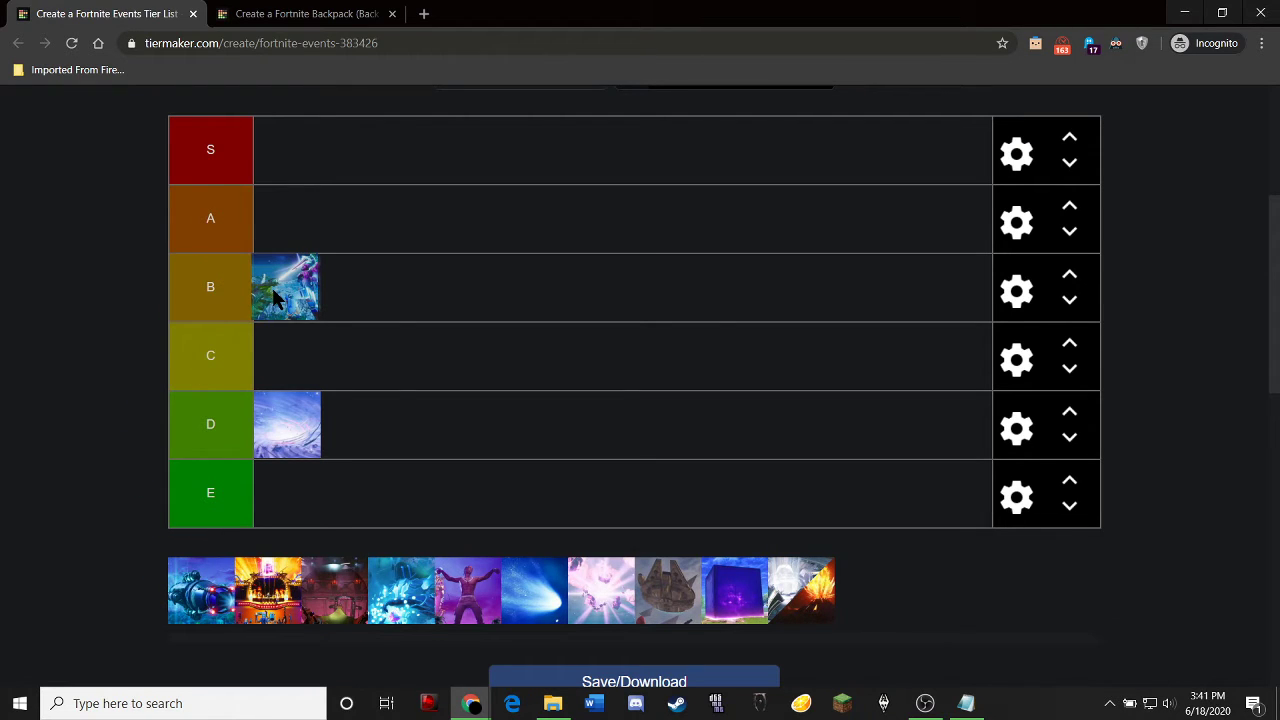
{"action": "left_click_drag", "start_coordinate": [272, 297], "coordinate": [285, 225]}
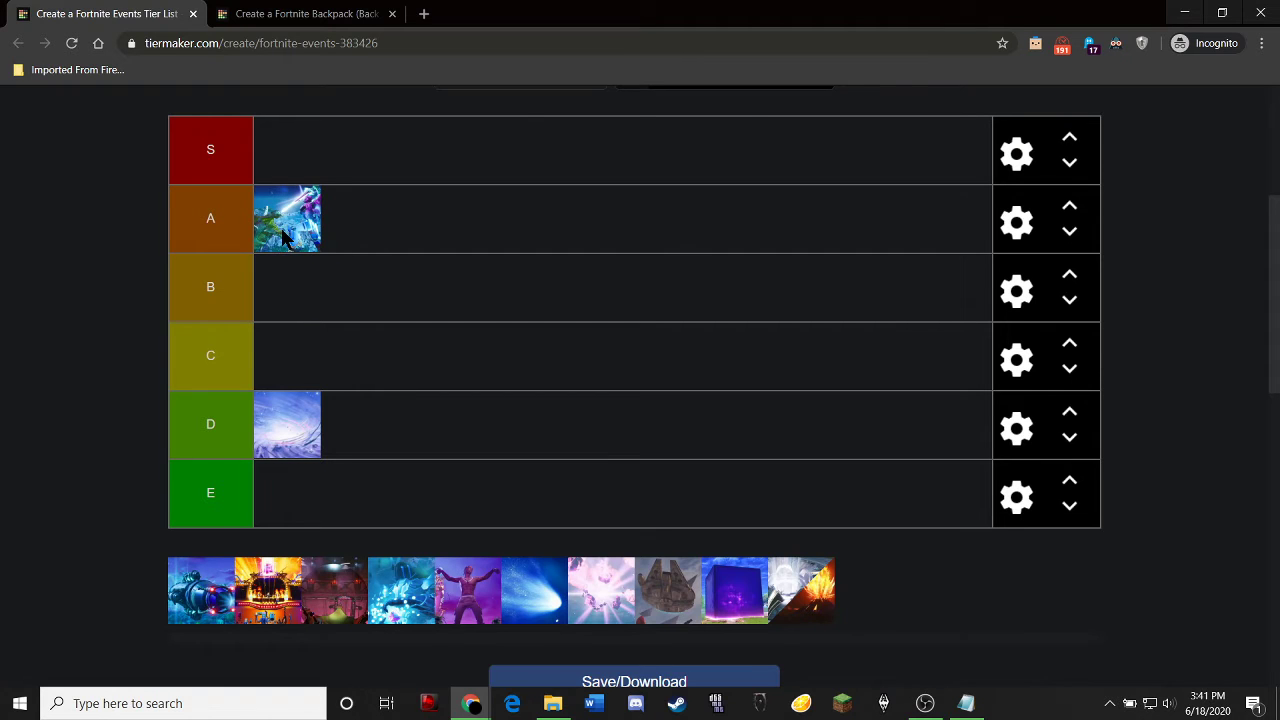
{"action": "scroll", "coordinate": [31, 404], "scroll_direction": "up", "scroll_amount": 1}
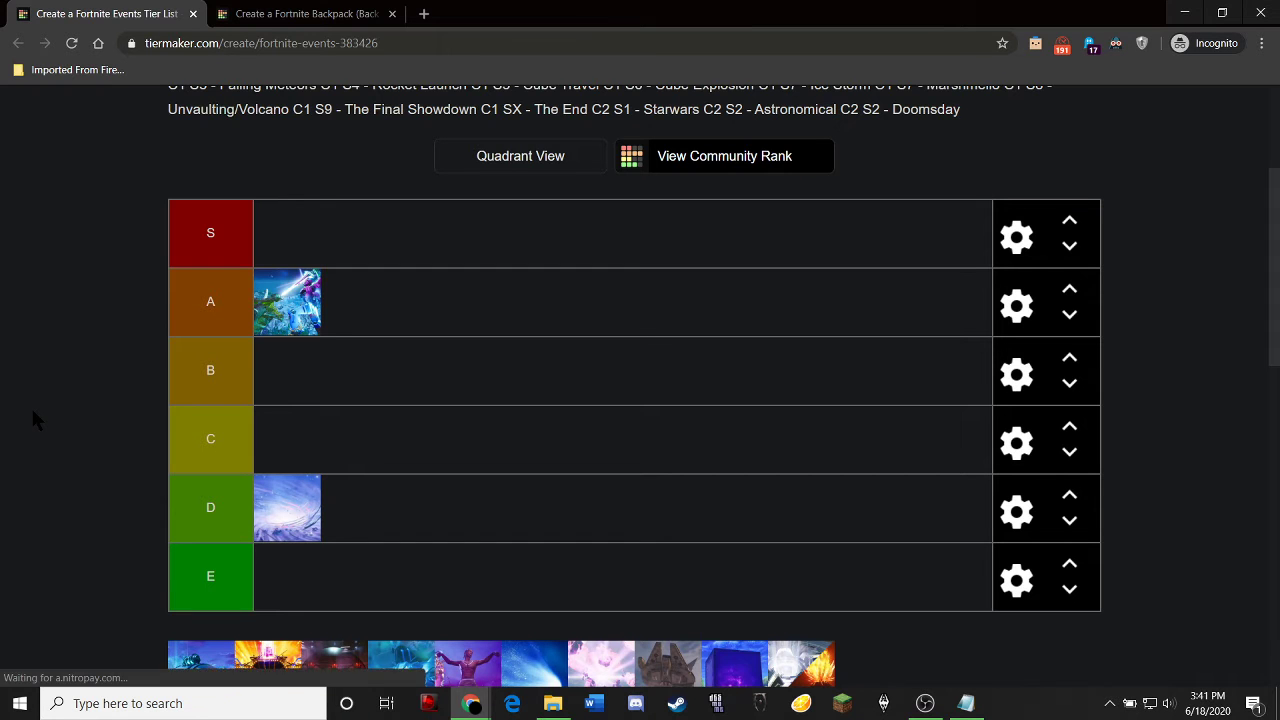
{"action": "scroll", "coordinate": [32, 411], "scroll_direction": "up", "scroll_amount": 1}
{"action": "scroll", "coordinate": [32, 411], "scroll_direction": "down", "scroll_amount": 2}
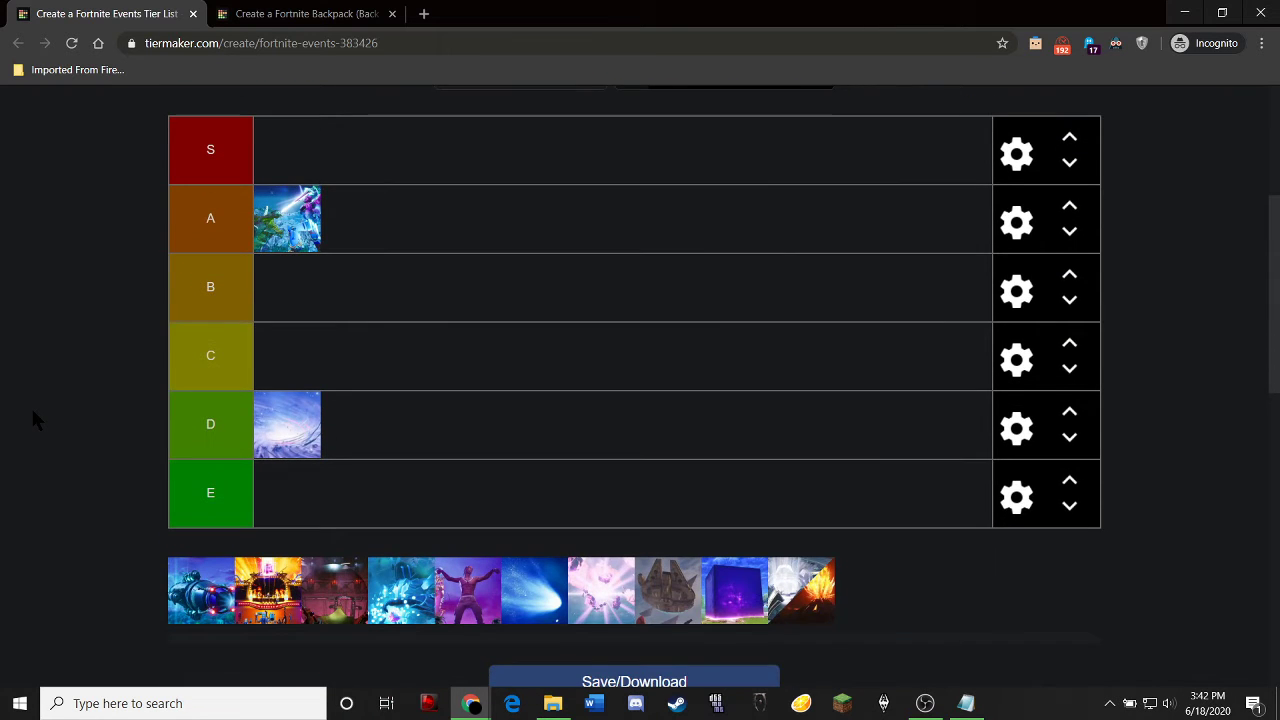
{"action": "scroll", "coordinate": [33, 415], "scroll_direction": "up", "scroll_amount": 1}
{"action": "scroll", "coordinate": [33, 415], "scroll_direction": "down", "scroll_amount": 1}
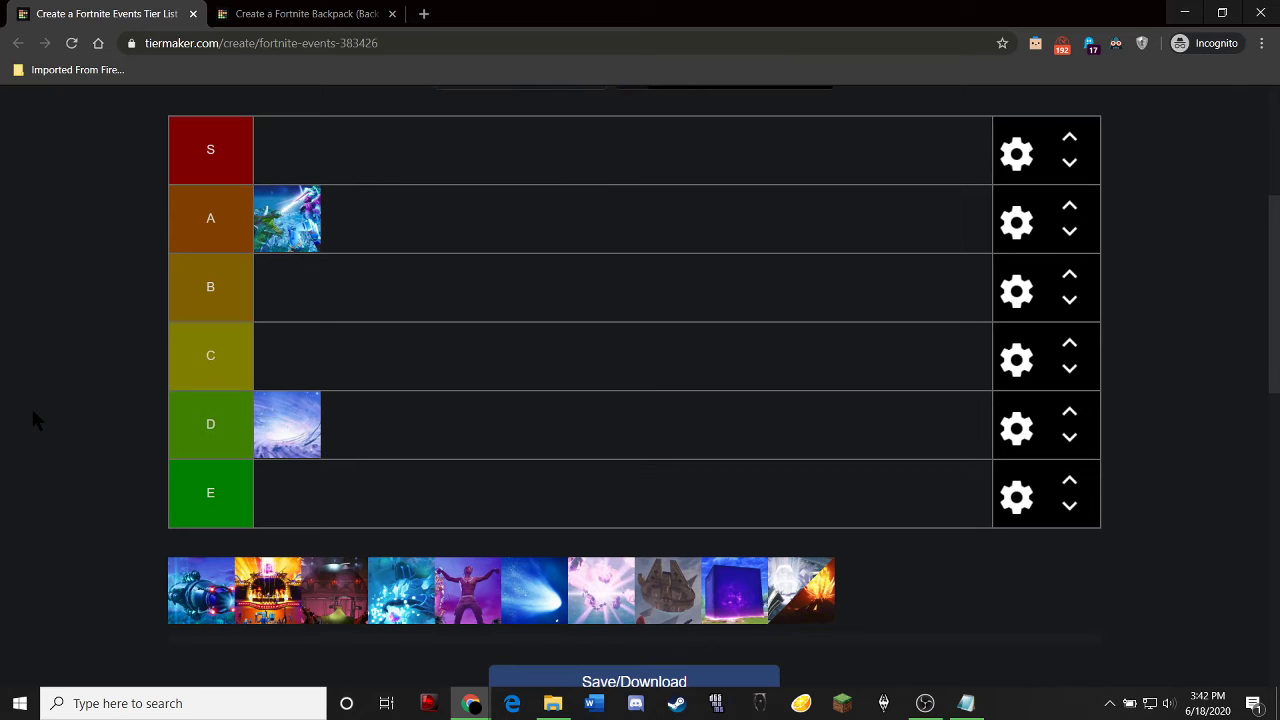
Step: Rank the blue vehicle image in tier C
{"action": "scroll", "coordinate": [123, 500], "scroll_direction": "up", "scroll_amount": 3}
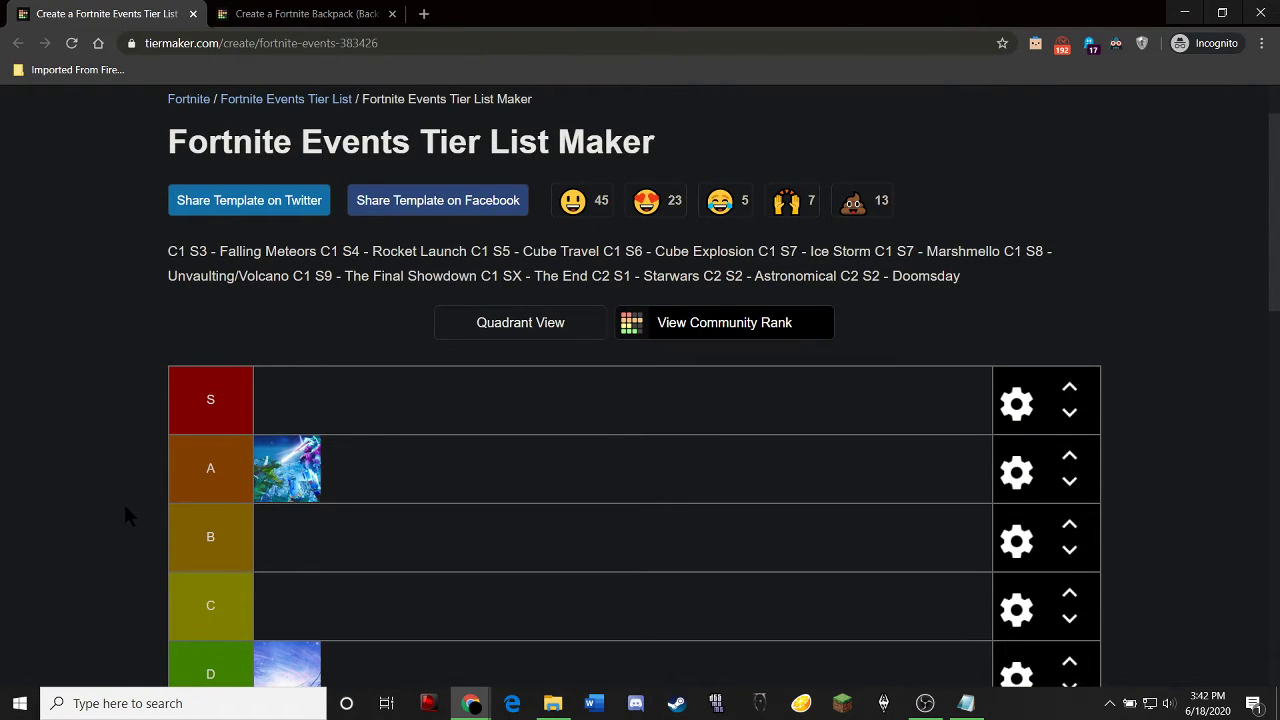
{"action": "scroll", "coordinate": [150, 440], "scroll_direction": "down", "scroll_amount": 3}
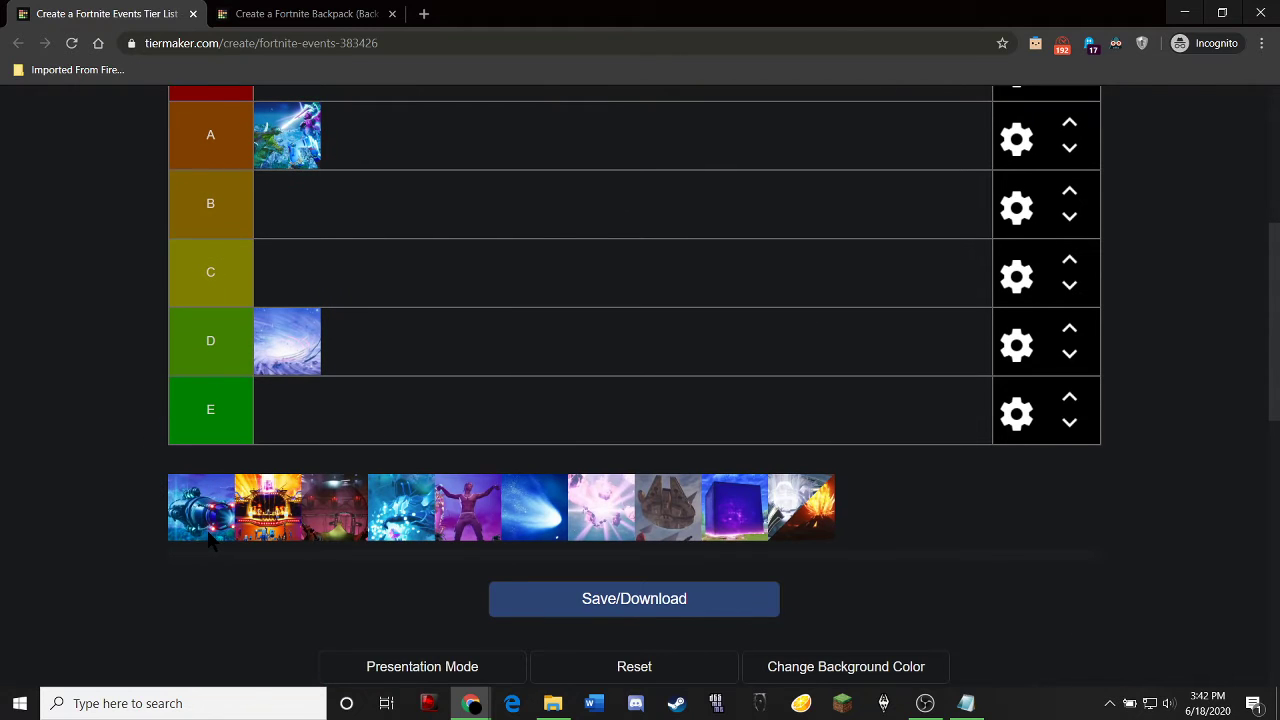
{"action": "mouse_move", "coordinate": [190, 540]}
{"action": "left_mouse_down"}
{"action": "mouse_move", "coordinate": [169, 493]}
{"action": "mouse_move", "coordinate": [118, 458]}
{"action": "mouse_move", "coordinate": [105, 405]}
{"action": "left_mouse_up"}
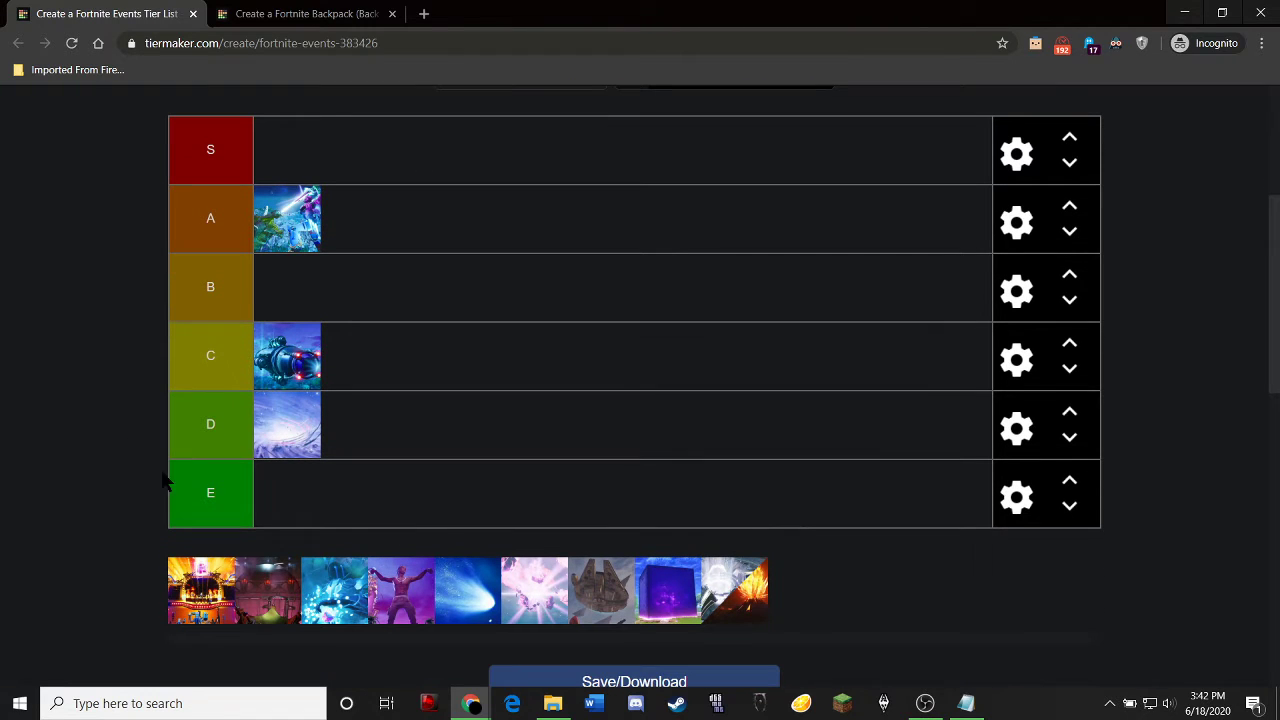
Step: Rank the orange fiery concert-stage image in tier B
{"action": "scroll", "coordinate": [140, 515], "scroll_direction": "up", "scroll_amount": 2}
{"action": "scroll", "coordinate": [138, 515], "scroll_direction": "up", "scroll_amount": 2}
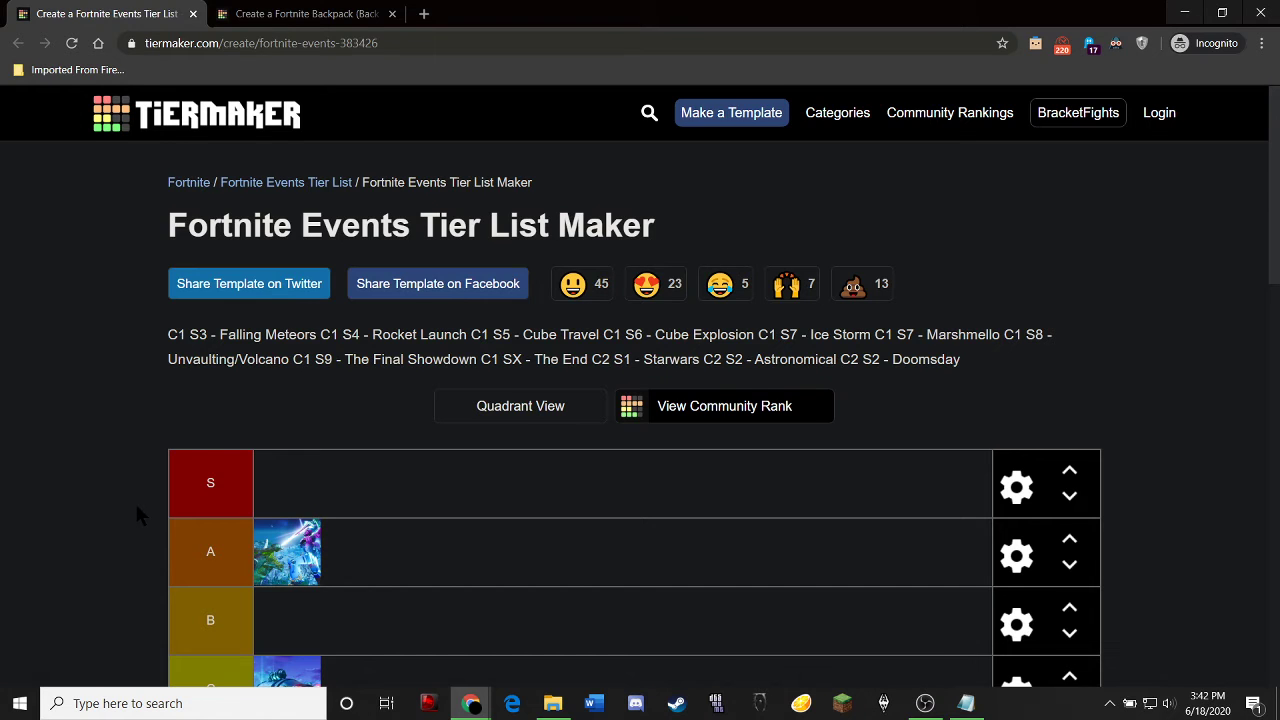
{"action": "scroll", "coordinate": [137, 507], "scroll_direction": "down", "scroll_amount": 4}
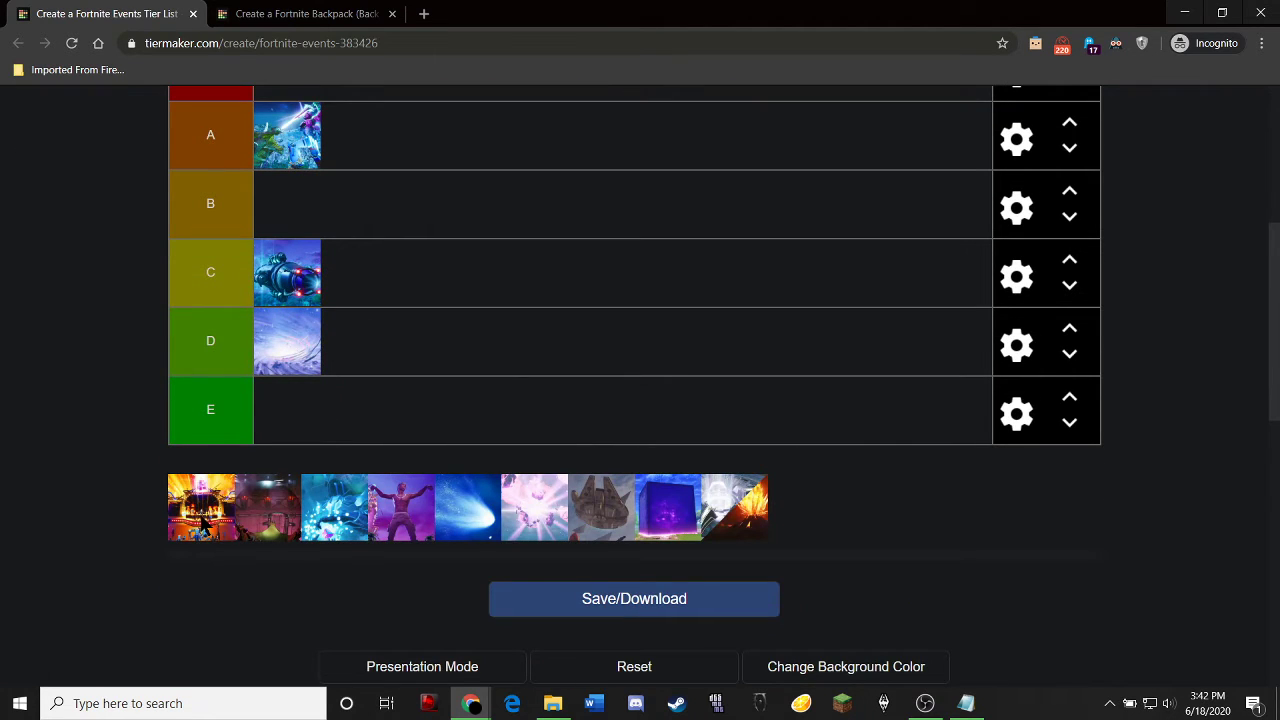
{"action": "mouse_move", "coordinate": [203, 520]}
{"action": "left_mouse_down"}
{"action": "mouse_move", "coordinate": [164, 467]}
{"action": "mouse_move", "coordinate": [165, 478]}
{"action": "mouse_move", "coordinate": [98, 477]}
{"action": "mouse_move", "coordinate": [220, 295]}
{"action": "left_mouse_up"}
{"action": "scroll", "coordinate": [165, 478], "scroll_direction": "up", "scroll_amount": 1}
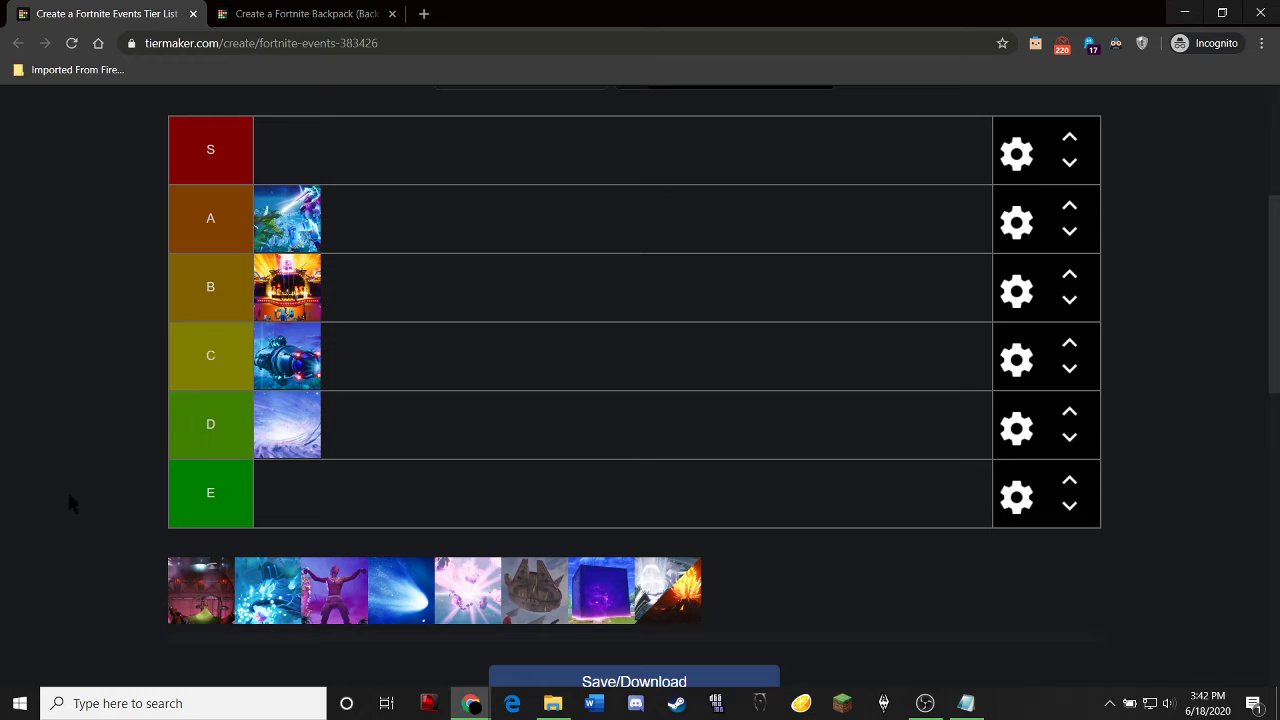
{"action": "scroll", "coordinate": [67, 489], "scroll_direction": "up", "scroll_amount": 1}
{"action": "scroll", "coordinate": [67, 489], "scroll_direction": "down", "scroll_amount": 2}
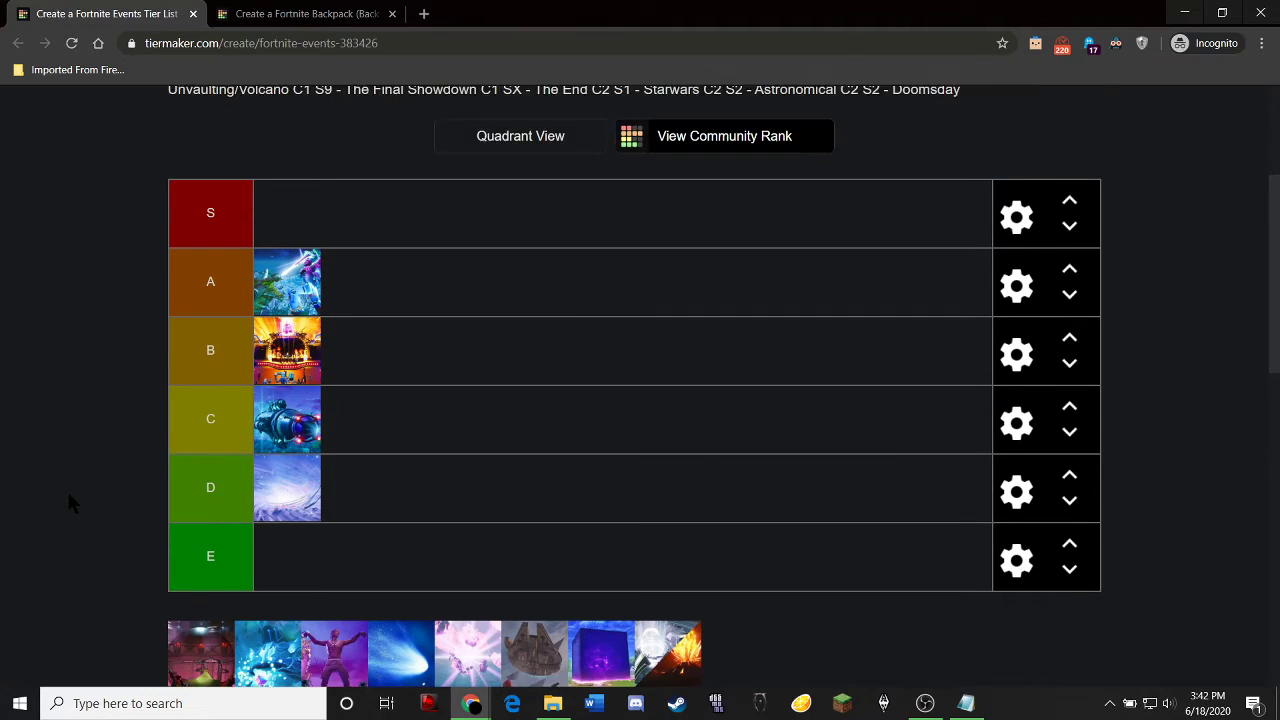
Step: Try placing the dark red image, then dismiss the stray browser context menu
{"action": "mouse_move", "coordinate": [203, 522]}
{"action": "left_mouse_down"}
{"action": "mouse_move", "coordinate": [180, 465]}
{"action": "mouse_move", "coordinate": [130, 432]}
{"action": "left_mouse_up"}
{"action": "scroll", "coordinate": [130, 437], "scroll_direction": "up", "scroll_amount": 3}
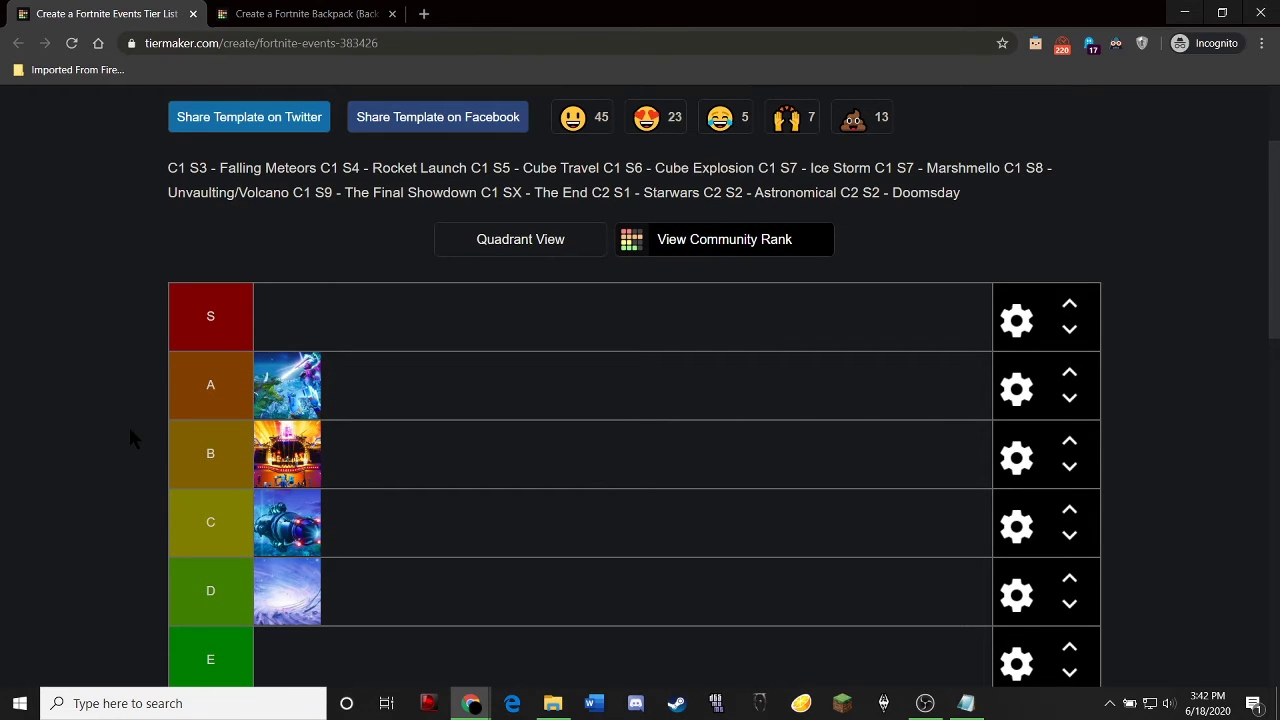
{"action": "scroll", "coordinate": [130, 437], "scroll_direction": "down", "scroll_amount": 2}
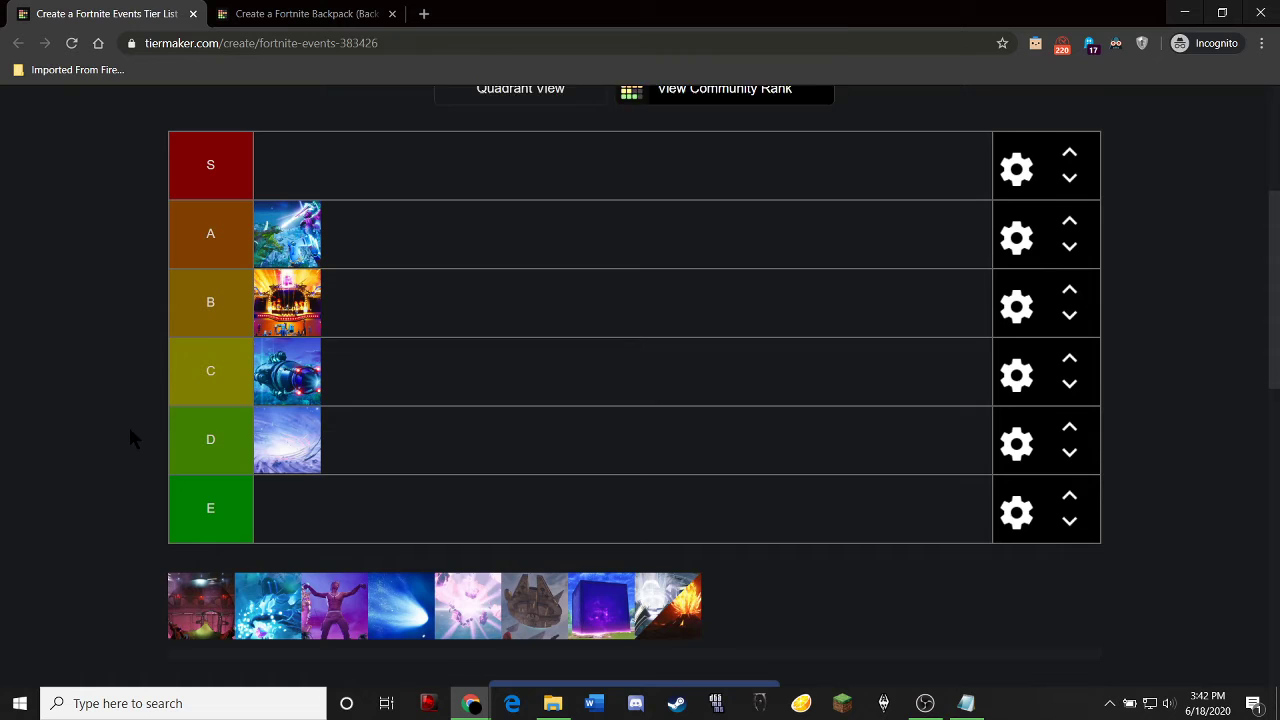
{"action": "scroll", "coordinate": [130, 437], "scroll_direction": "up", "scroll_amount": 1}
{"action": "scroll", "coordinate": [130, 437], "scroll_direction": "up", "scroll_amount": 1}
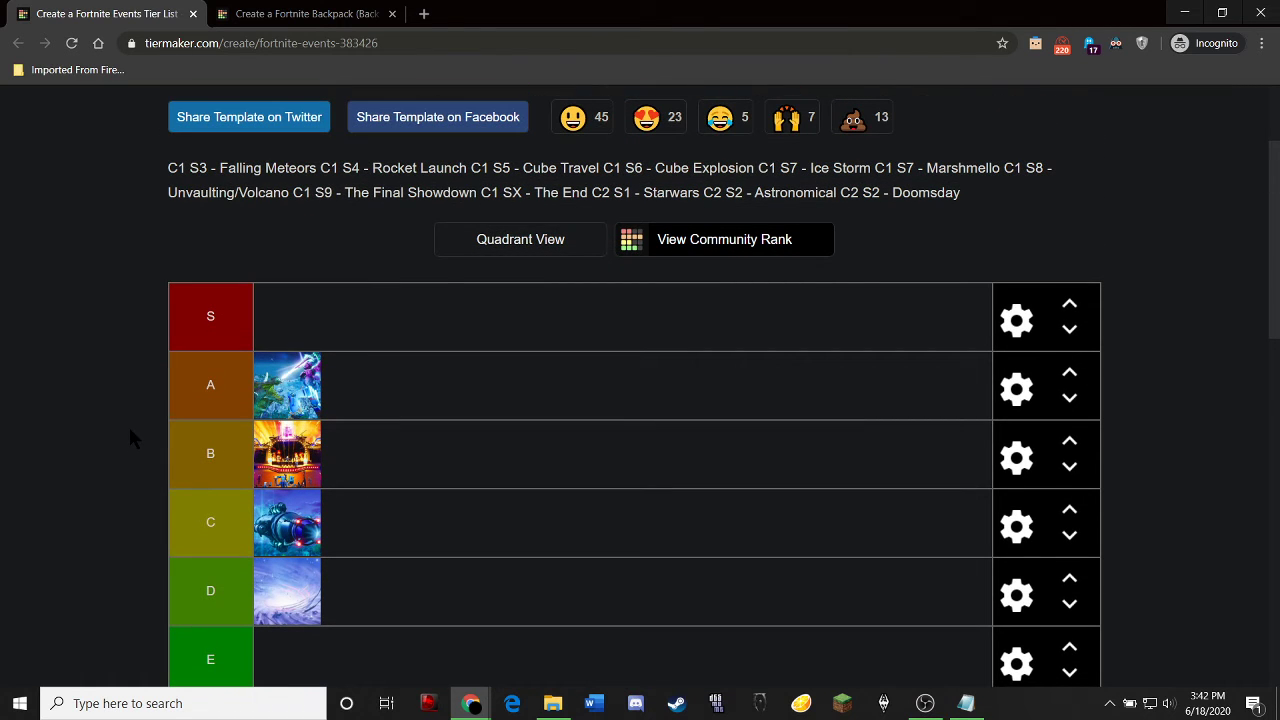
{"action": "scroll", "coordinate": [125, 450], "scroll_direction": "down", "scroll_amount": 2}
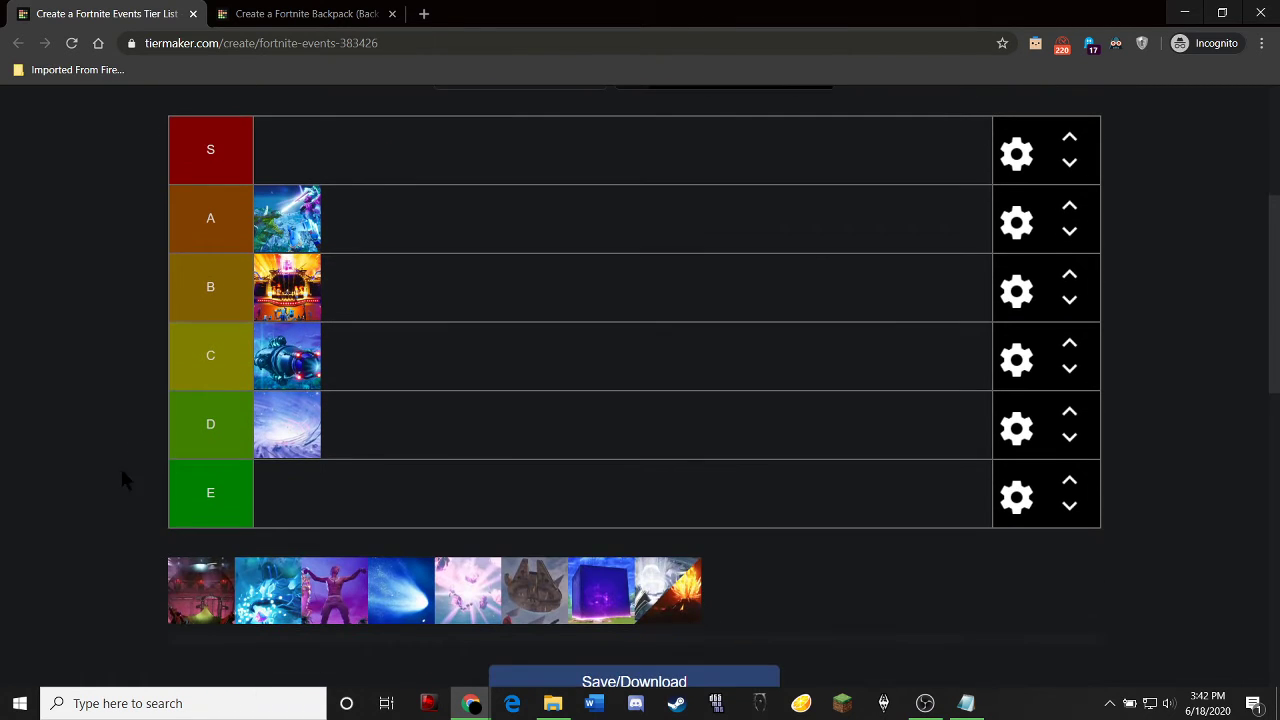
{"action": "right_click", "coordinate": [214, 566]}
{"action": "left_click", "coordinate": [90, 511]}
Step: Rank the dark red event image in tier A beside the blue action scene
{"action": "scroll", "coordinate": [90, 511], "scroll_direction": "up", "scroll_amount": 4}
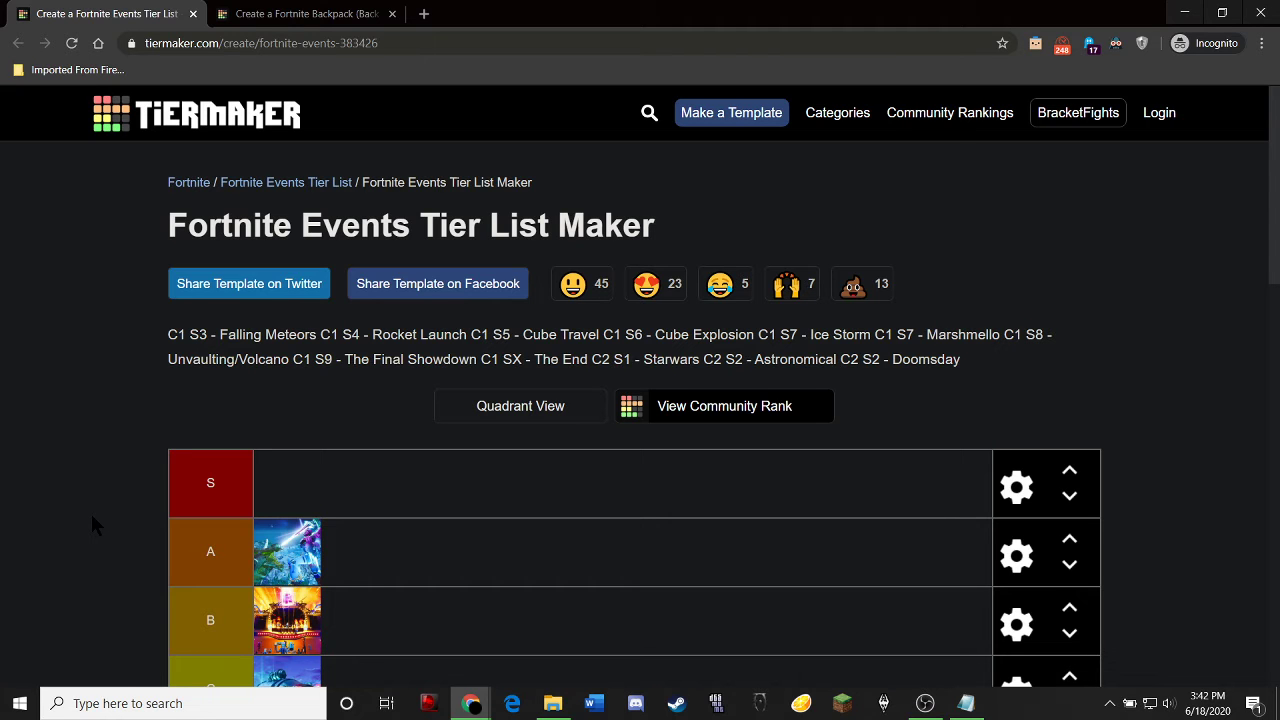
{"action": "scroll", "coordinate": [92, 520], "scroll_direction": "down", "scroll_amount": 4}
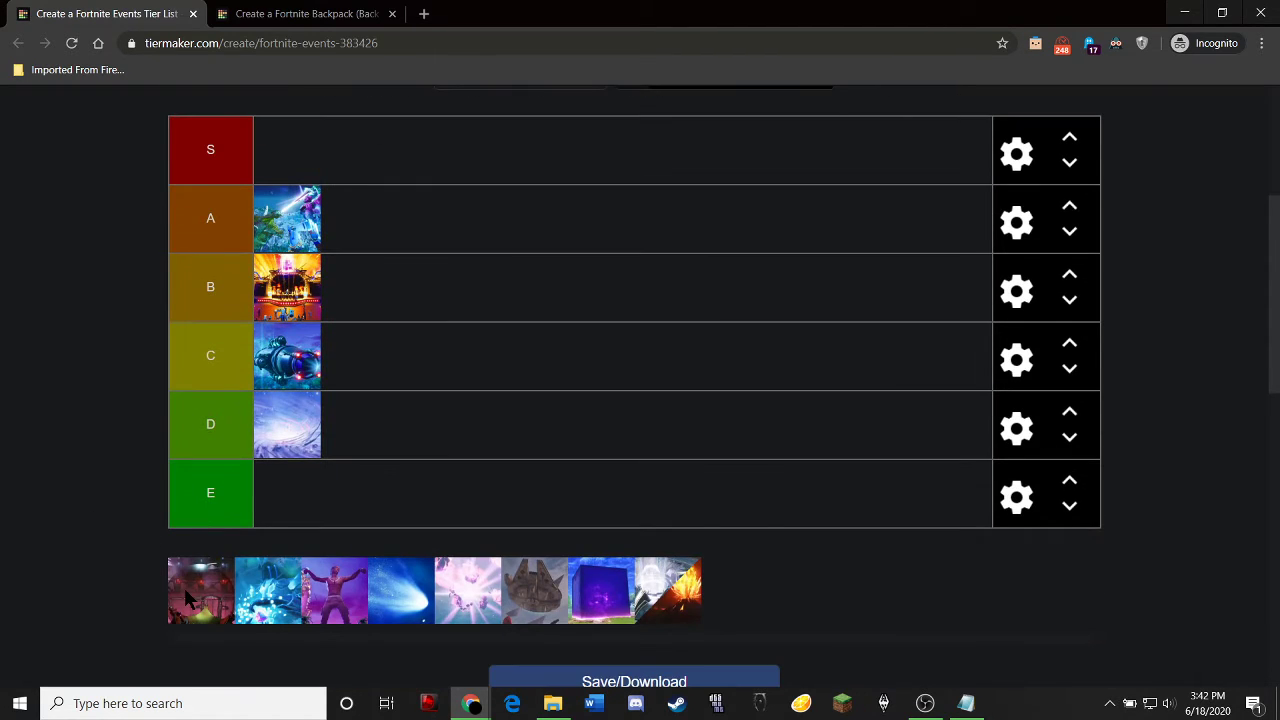
{"action": "mouse_move", "coordinate": [184, 587]}
{"action": "left_mouse_down"}
{"action": "mouse_move", "coordinate": [322, 199]}
{"action": "mouse_move", "coordinate": [399, 218]}
{"action": "mouse_move", "coordinate": [362, 220]}
{"action": "left_mouse_up"}
{"action": "scroll", "coordinate": [34, 314], "scroll_direction": "up", "scroll_amount": 1}
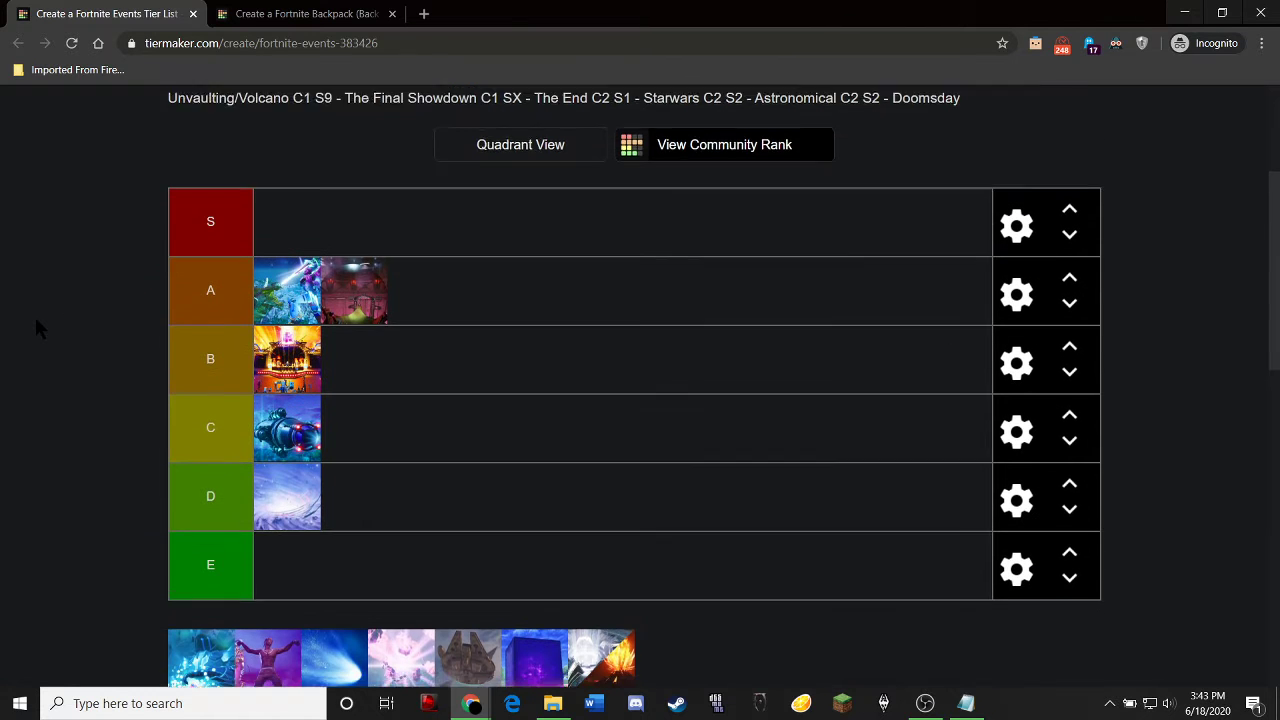
{"action": "scroll", "coordinate": [37, 323], "scroll_direction": "down", "scroll_amount": 1}
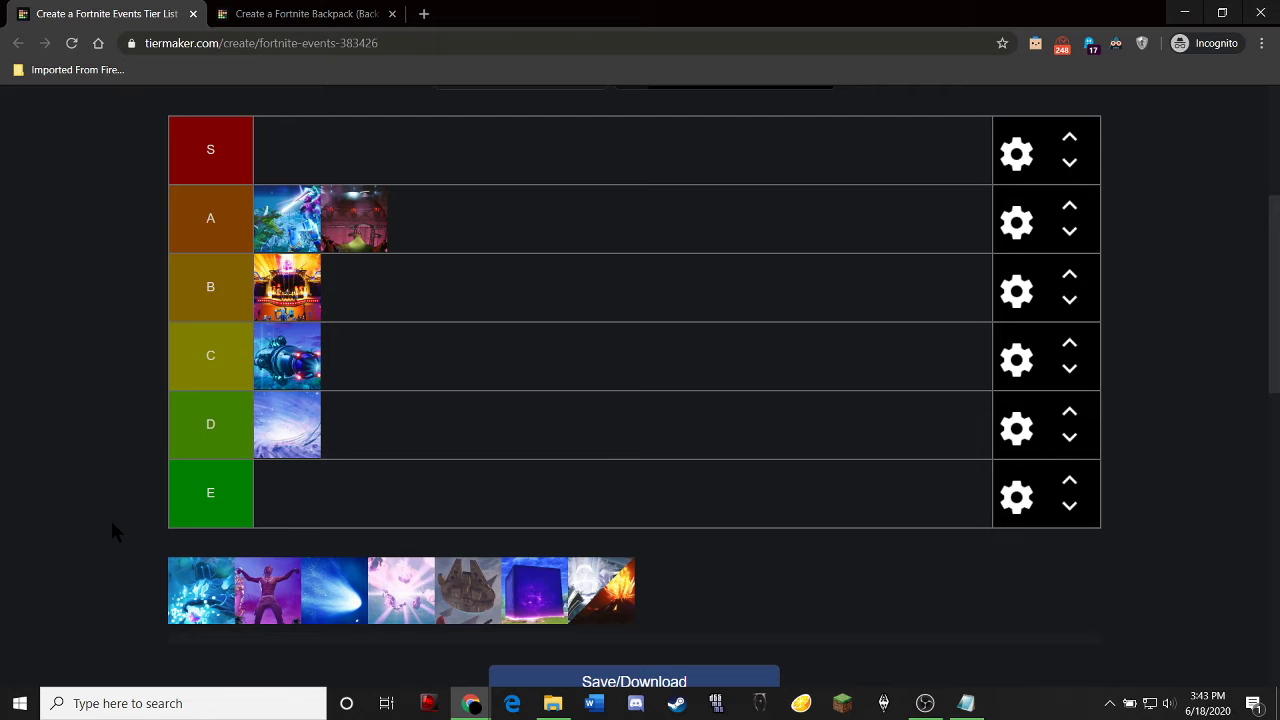
{"action": "scroll", "coordinate": [113, 530], "scroll_direction": "up", "scroll_amount": 3}
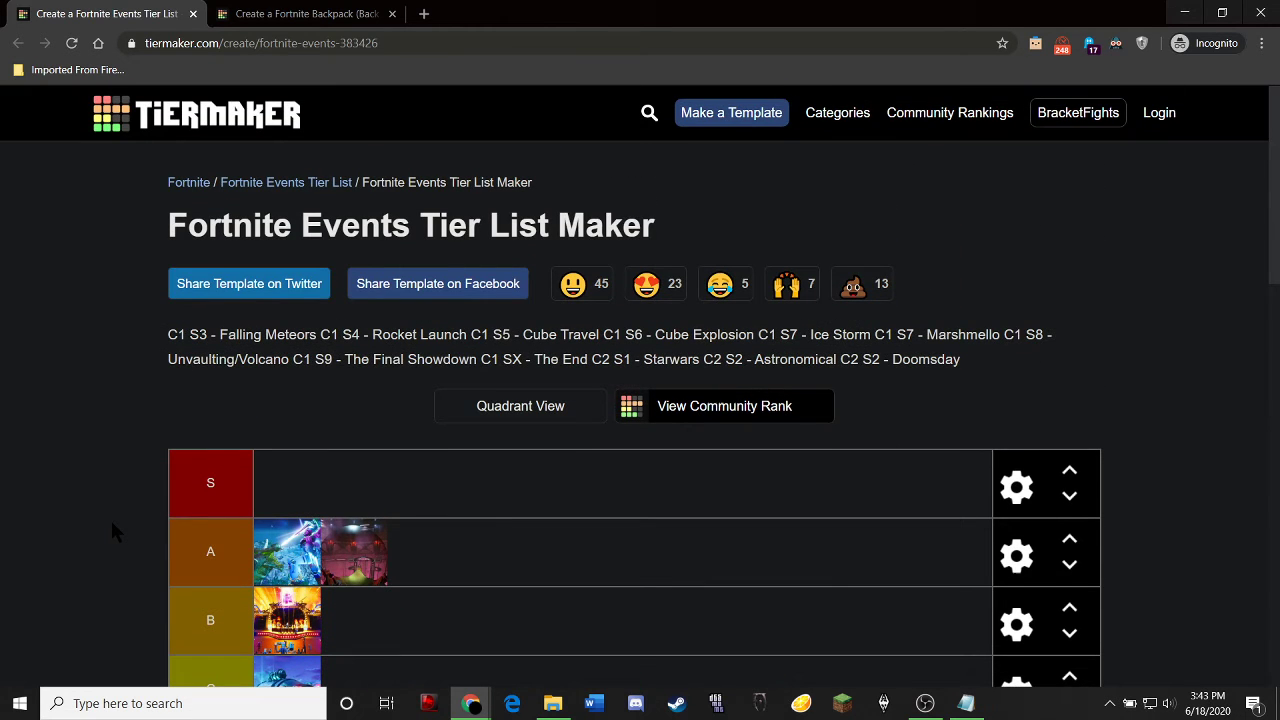
Step: Move the purple cube image from the unranked pool into the E row
{"action": "scroll", "coordinate": [113, 530], "scroll_direction": "down", "scroll_amount": 3}
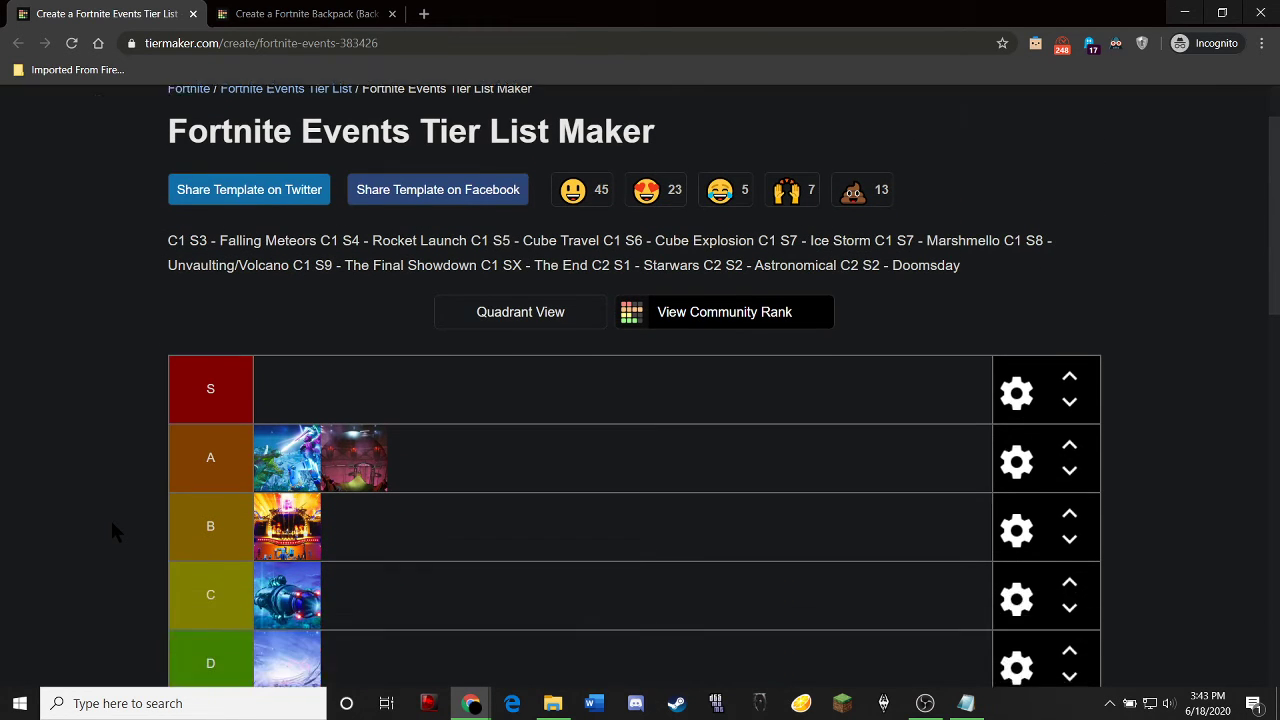
{"action": "scroll", "coordinate": [113, 530], "scroll_direction": "up", "scroll_amount": 2}
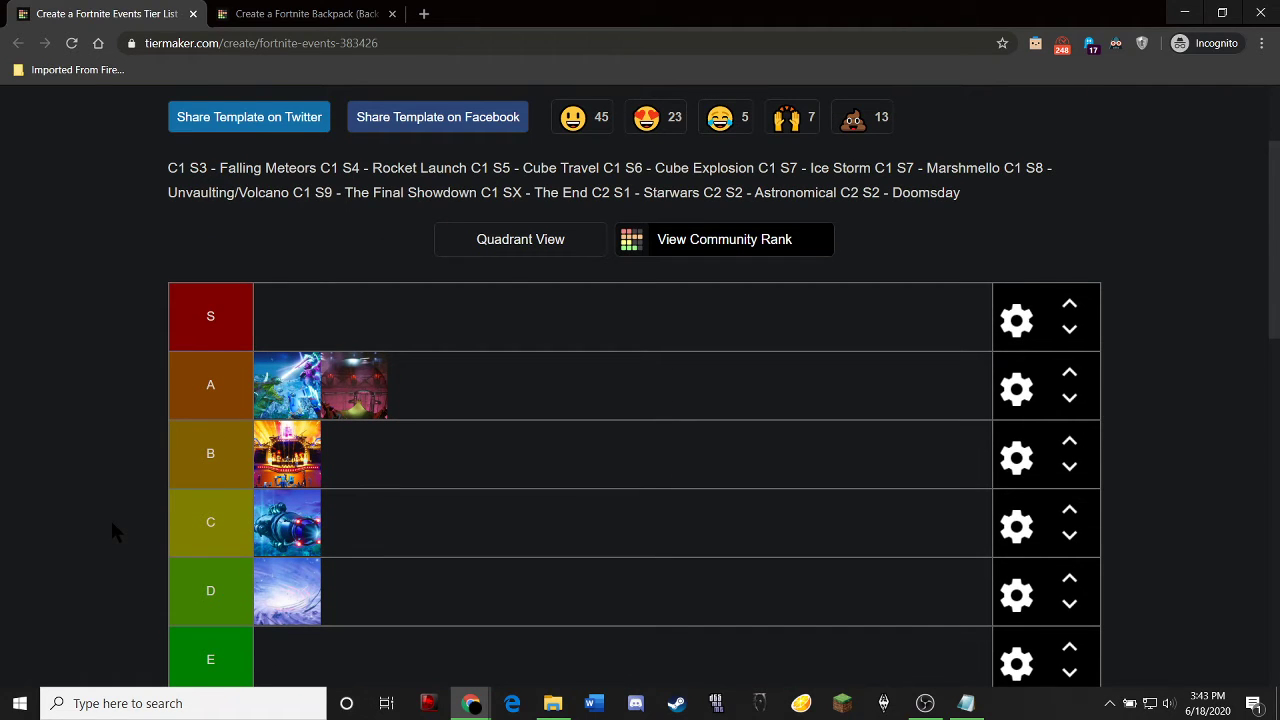
{"action": "scroll", "coordinate": [112, 524], "scroll_direction": "down", "scroll_amount": 3}
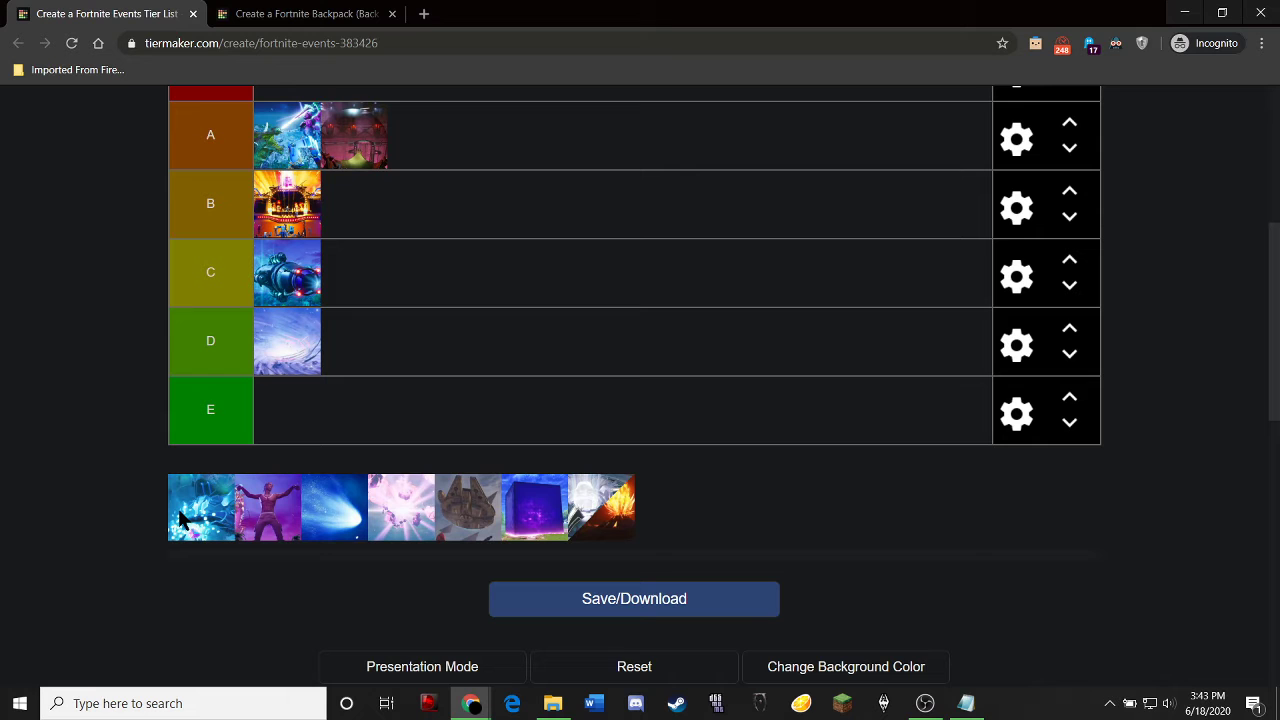
{"action": "left_click_drag", "start_coordinate": [522, 508], "coordinate": [310, 420]}
{"action": "scroll", "coordinate": [86, 465], "scroll_direction": "up", "scroll_amount": 2}
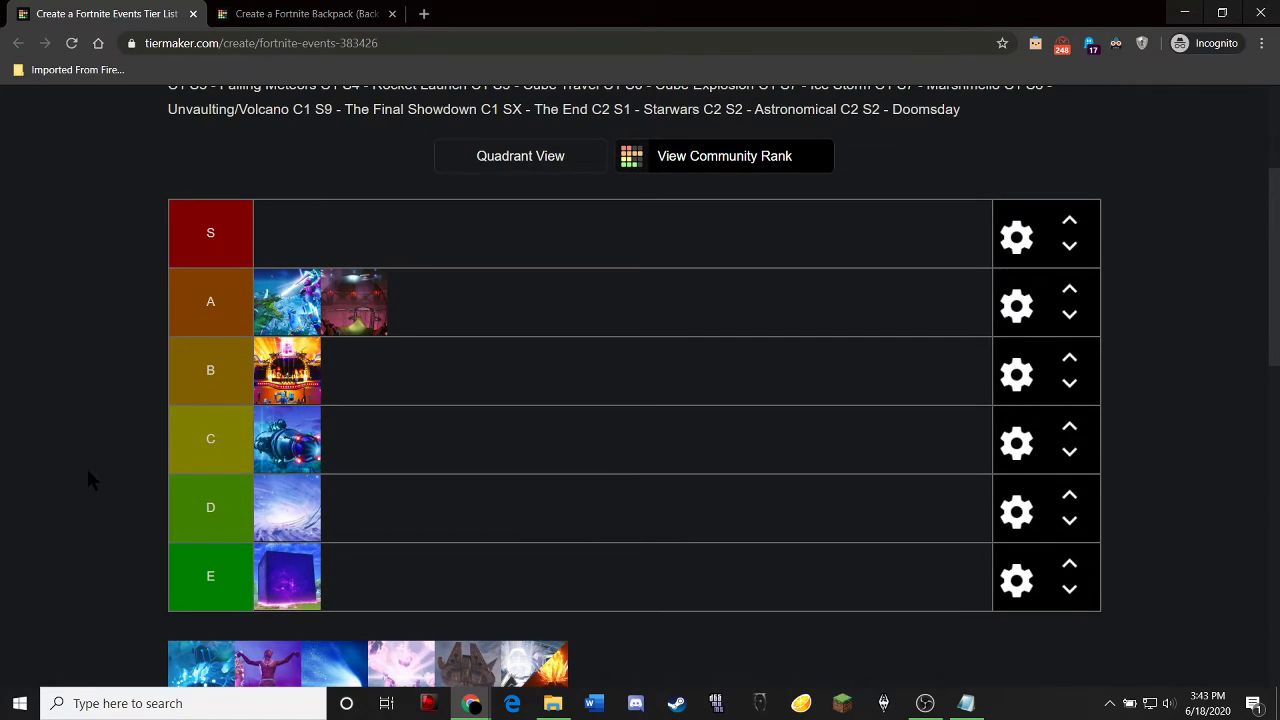
{"action": "scroll", "coordinate": [86, 466], "scroll_direction": "up", "scroll_amount": 2}
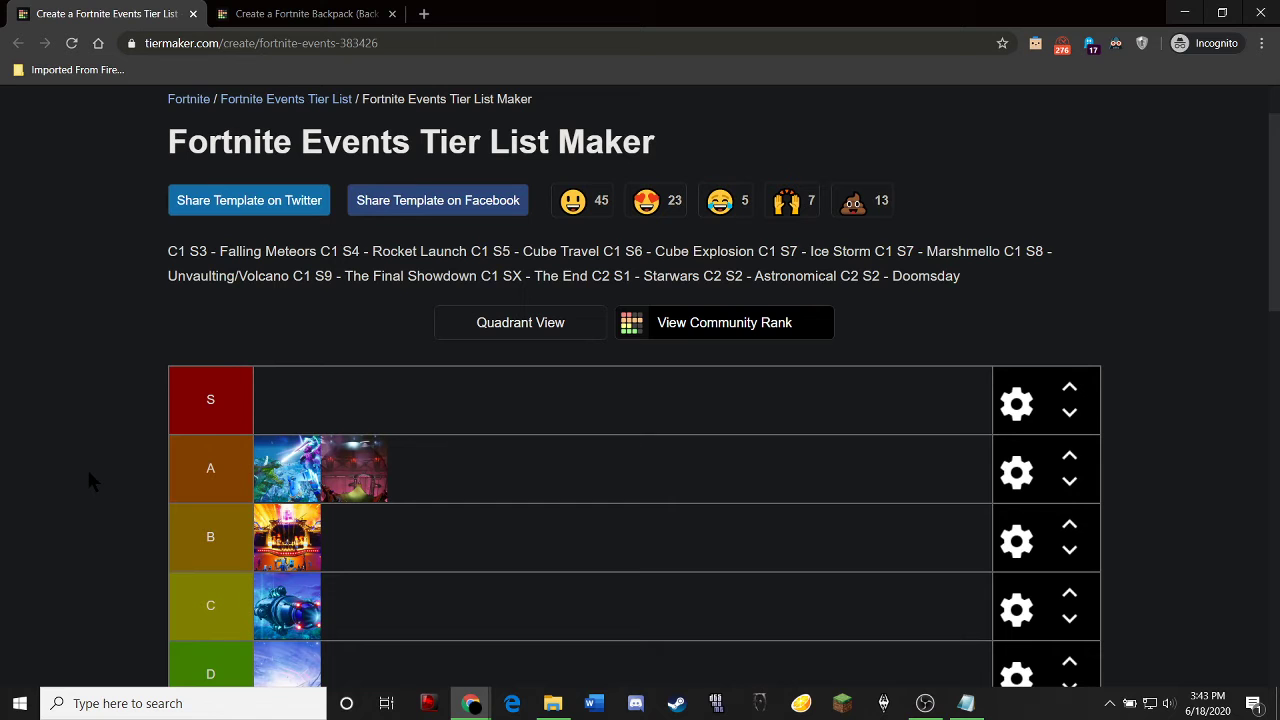
{"action": "scroll", "coordinate": [88, 474], "scroll_direction": "down", "scroll_amount": 3}
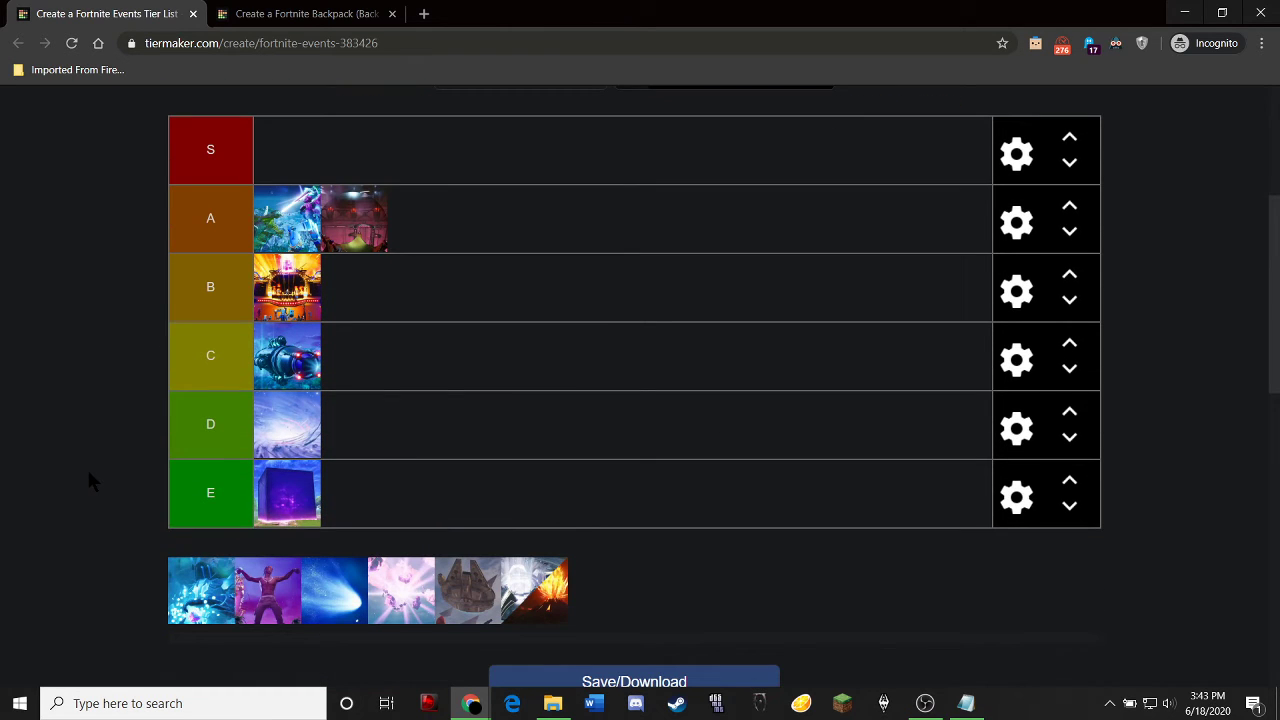
{"action": "scroll", "coordinate": [98, 517], "scroll_direction": "up", "scroll_amount": 2}
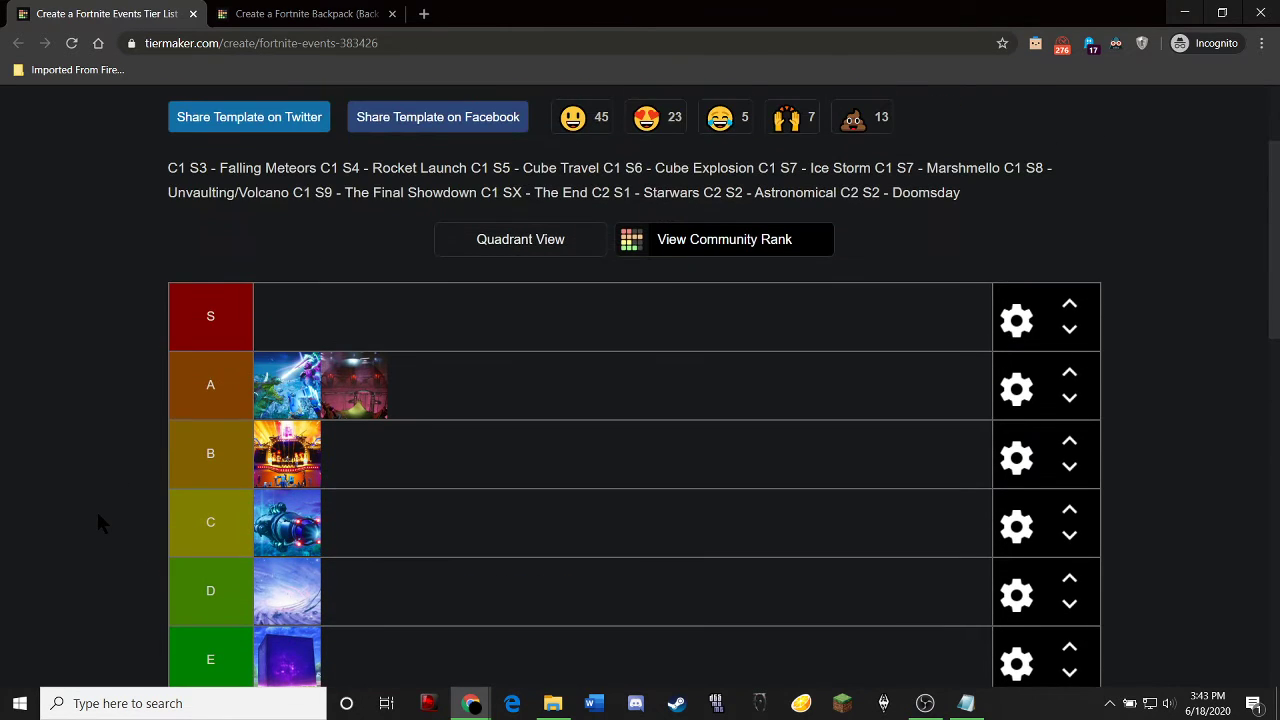
{"action": "scroll", "coordinate": [98, 520], "scroll_direction": "down", "scroll_amount": 3}
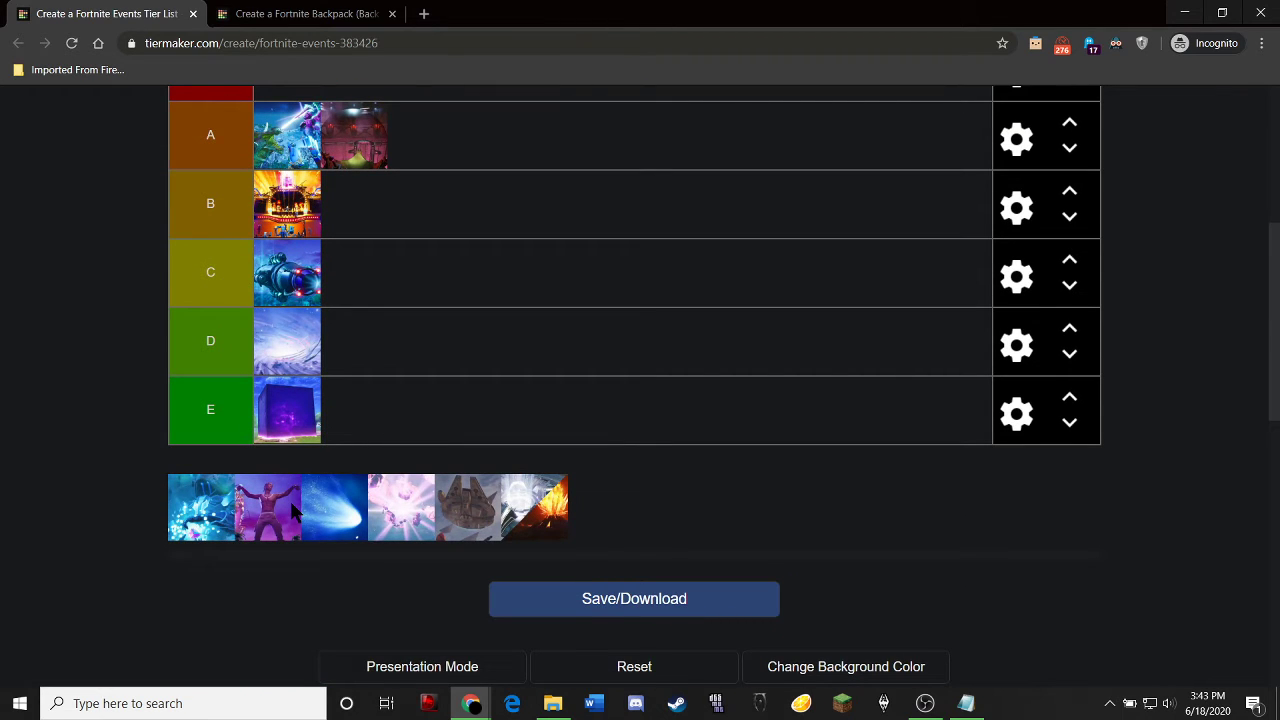
Step: Add the spaceship and fire-and-ice images to tier B
{"action": "left_click_drag", "start_coordinate": [465, 515], "coordinate": [358, 198]}
{"action": "scroll", "coordinate": [20, 375], "scroll_direction": "up", "scroll_amount": 2}
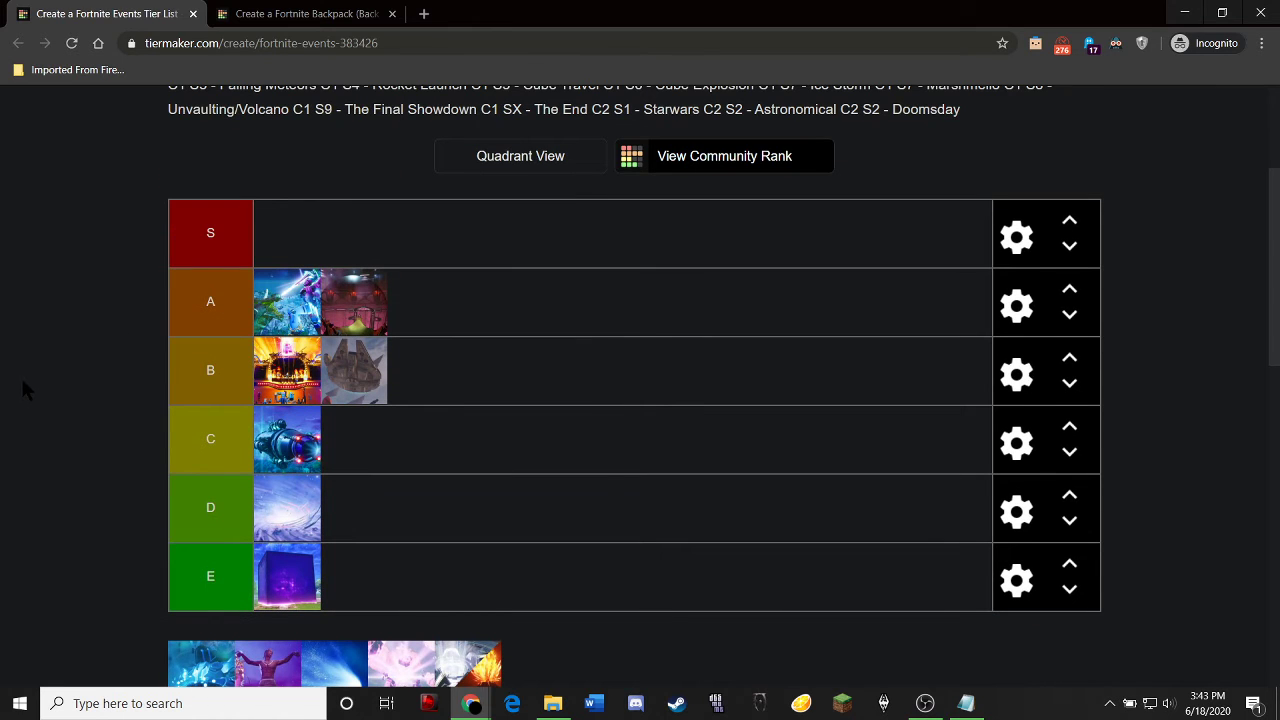
{"action": "scroll", "coordinate": [22, 382], "scroll_direction": "down", "scroll_amount": 2}
{"action": "scroll", "coordinate": [2, 443], "scroll_direction": "up", "scroll_amount": 1}
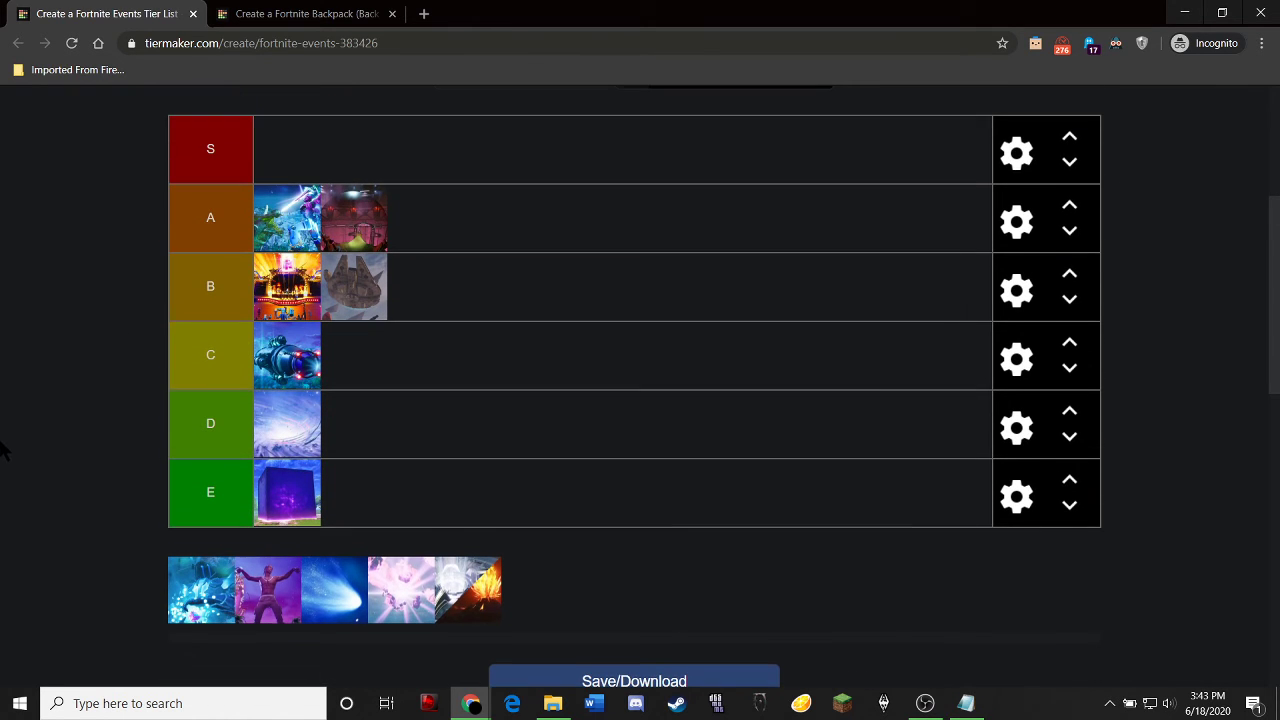
{"action": "left_click_drag", "start_coordinate": [487, 592], "coordinate": [476, 242]}
{"action": "scroll", "coordinate": [40, 433], "scroll_direction": "up", "scroll_amount": 2}
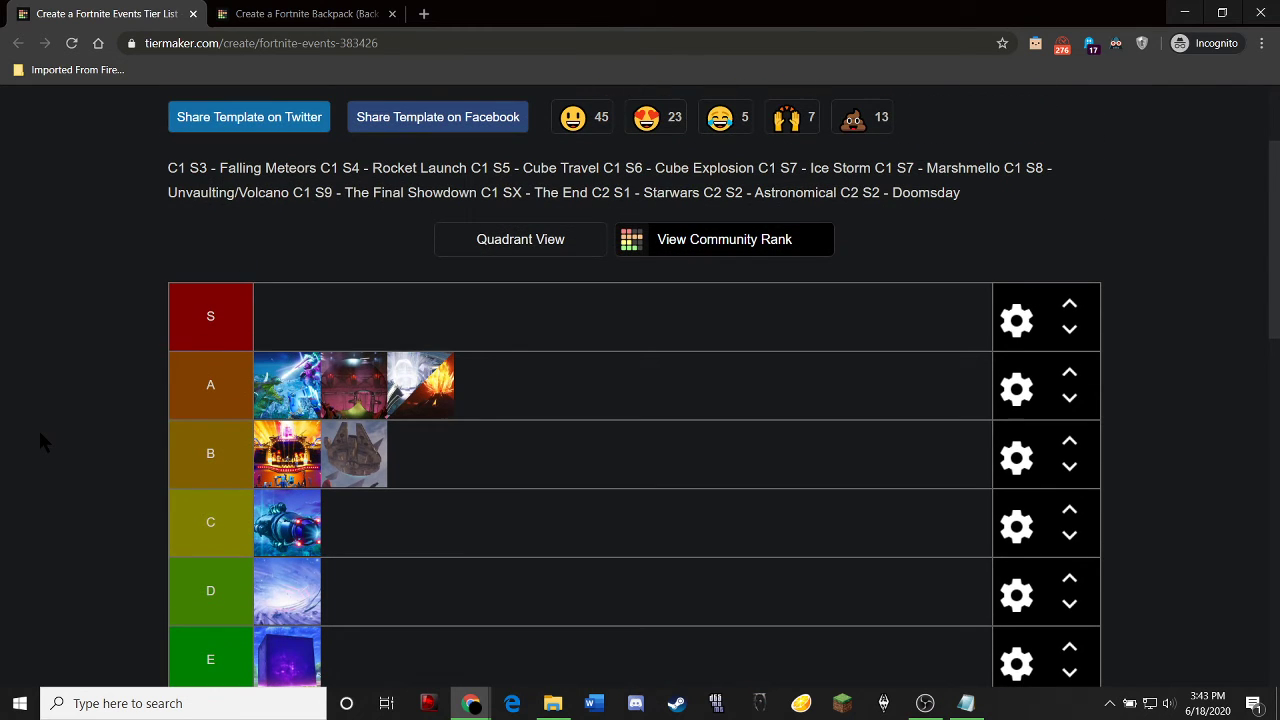
{"action": "left_click_drag", "start_coordinate": [430, 400], "coordinate": [430, 452]}
Step: Add the pink burst and comet images to tier B
{"action": "scroll", "coordinate": [105, 420], "scroll_direction": "down", "scroll_amount": 1}
{"action": "scroll", "coordinate": [104, 427], "scroll_direction": "down", "scroll_amount": 2}
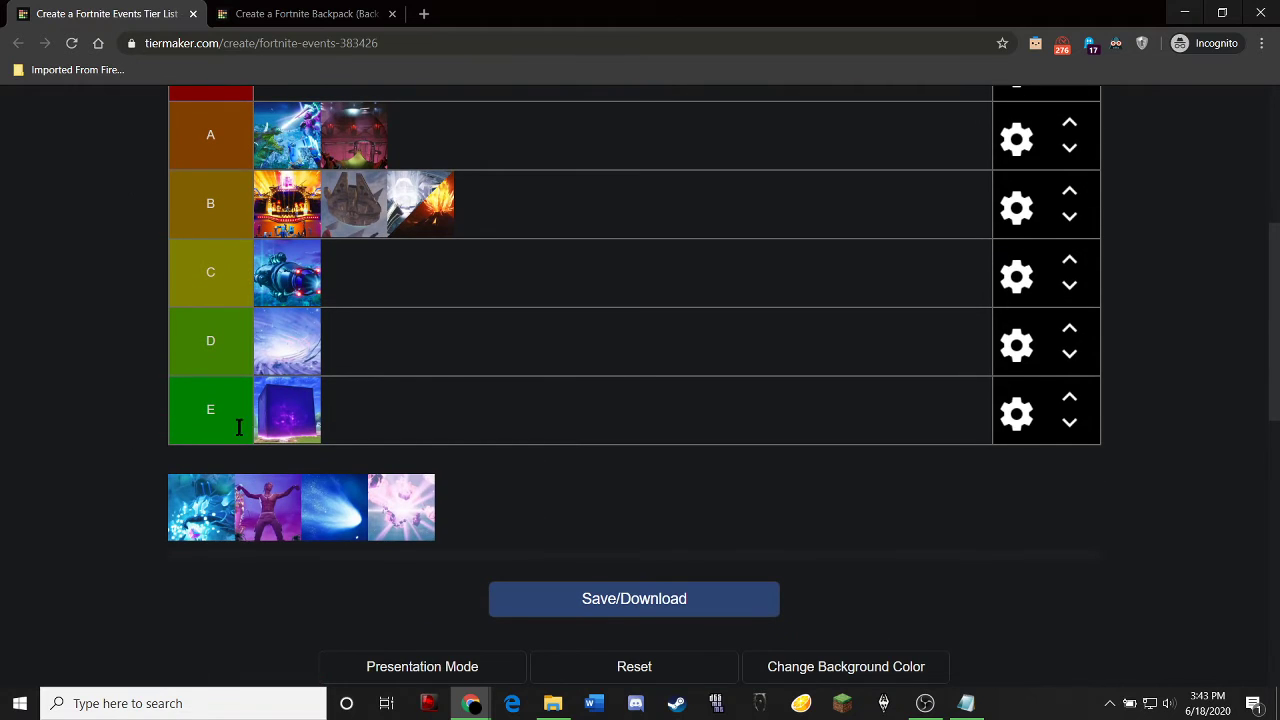
{"action": "mouse_move", "coordinate": [378, 517]}
{"action": "left_mouse_down"}
{"action": "mouse_move", "coordinate": [339, 290]}
{"action": "mouse_move", "coordinate": [497, 214]}
{"action": "left_mouse_up"}
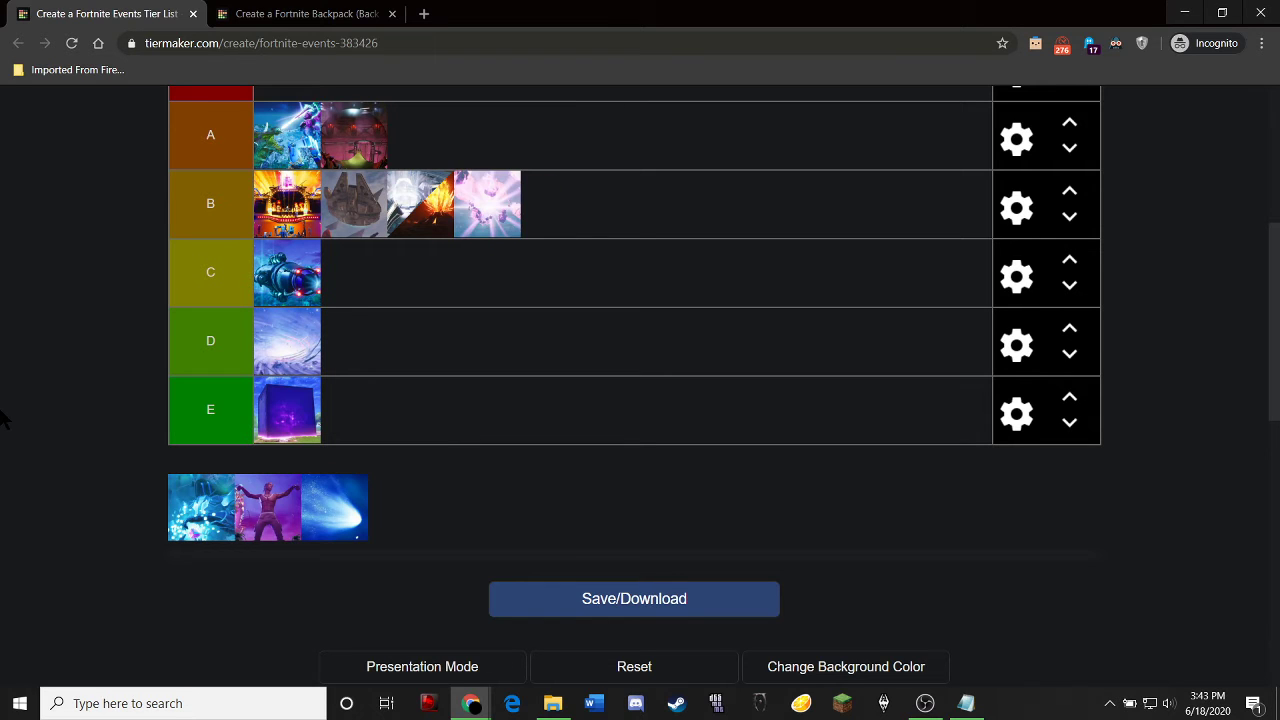
{"action": "scroll", "coordinate": [5, 420], "scroll_direction": "up", "scroll_amount": 1}
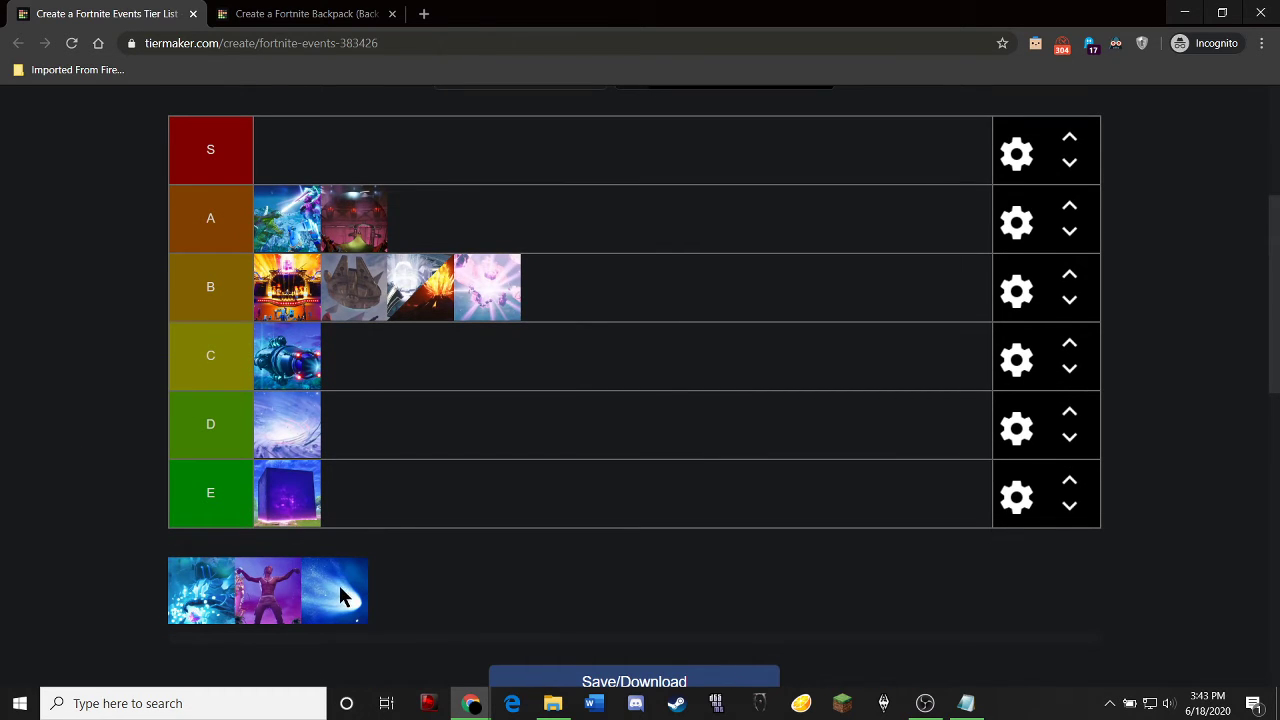
{"action": "left_click_drag", "start_coordinate": [339, 587], "coordinate": [530, 305]}
Step: Reorder the blue dragon image within the unranked pool
{"action": "scroll", "coordinate": [3, 494], "scroll_direction": "up", "scroll_amount": 1}
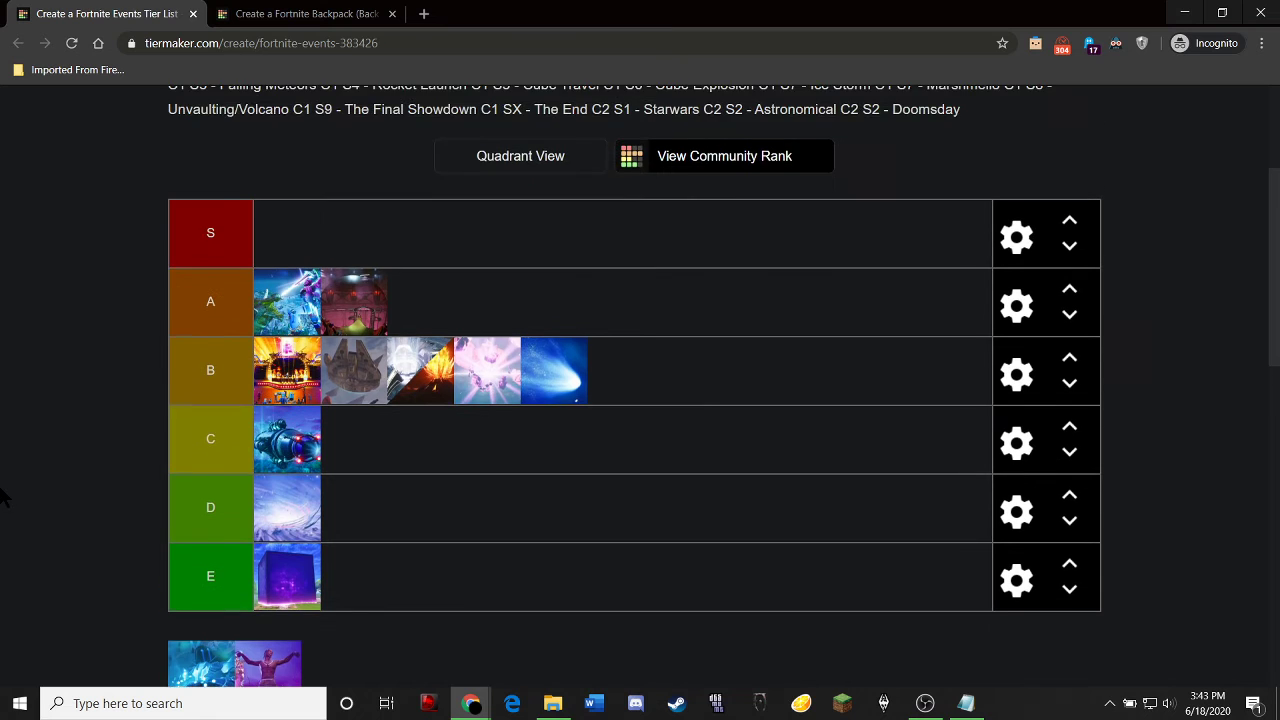
{"action": "scroll", "coordinate": [3, 497], "scroll_direction": "down", "scroll_amount": 1}
{"action": "mouse_move", "coordinate": [194, 605]}
{"action": "left_mouse_down"}
{"action": "mouse_move", "coordinate": [348, 509]}
{"action": "mouse_move", "coordinate": [680, 506]}
{"action": "mouse_move", "coordinate": [700, 585]}
{"action": "mouse_move", "coordinate": [420, 613]}
{"action": "mouse_move", "coordinate": [280, 600]}
{"action": "left_mouse_up"}
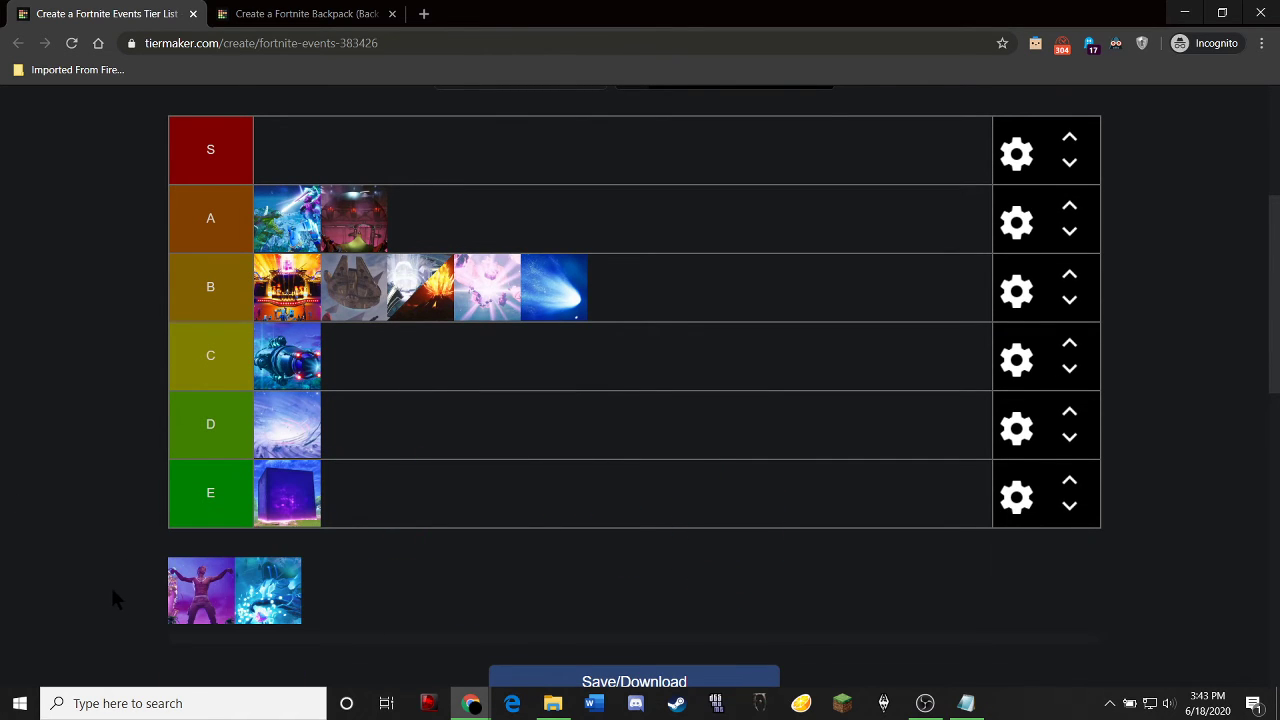
{"action": "scroll", "coordinate": [110, 584], "scroll_direction": "up", "scroll_amount": 3}
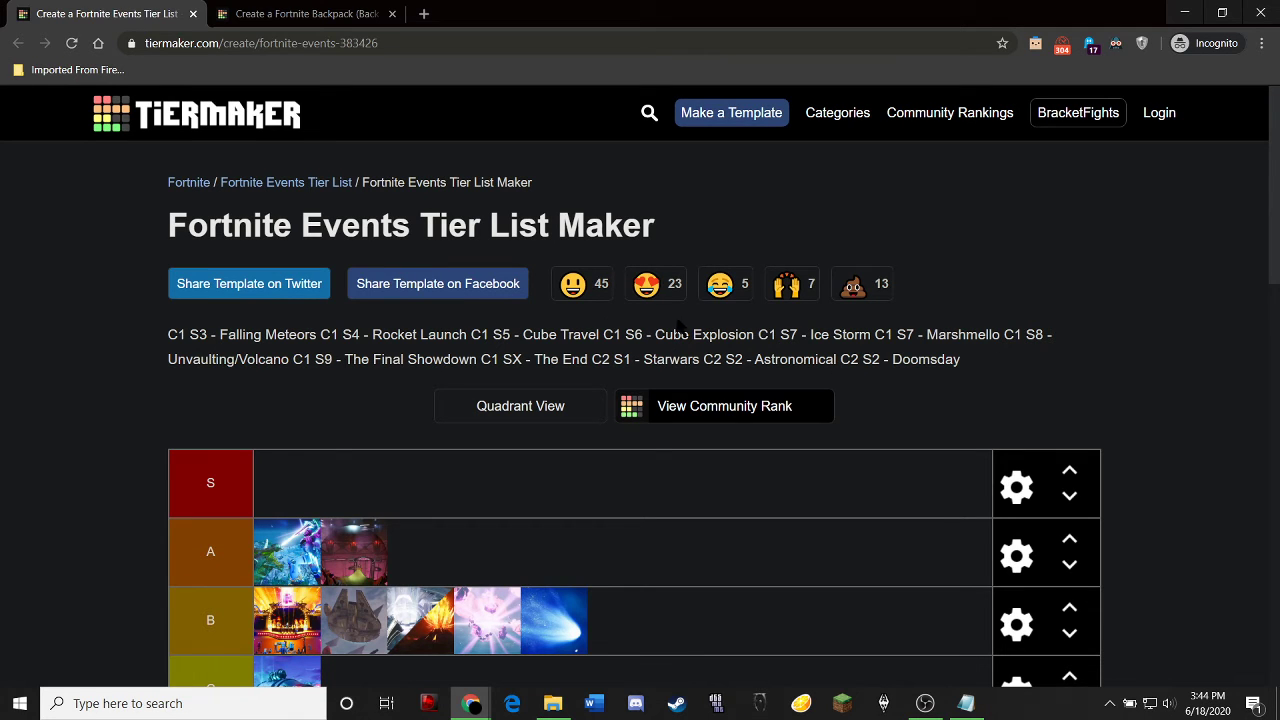
{"action": "scroll", "coordinate": [5, 395], "scroll_direction": "down", "scroll_amount": 3}
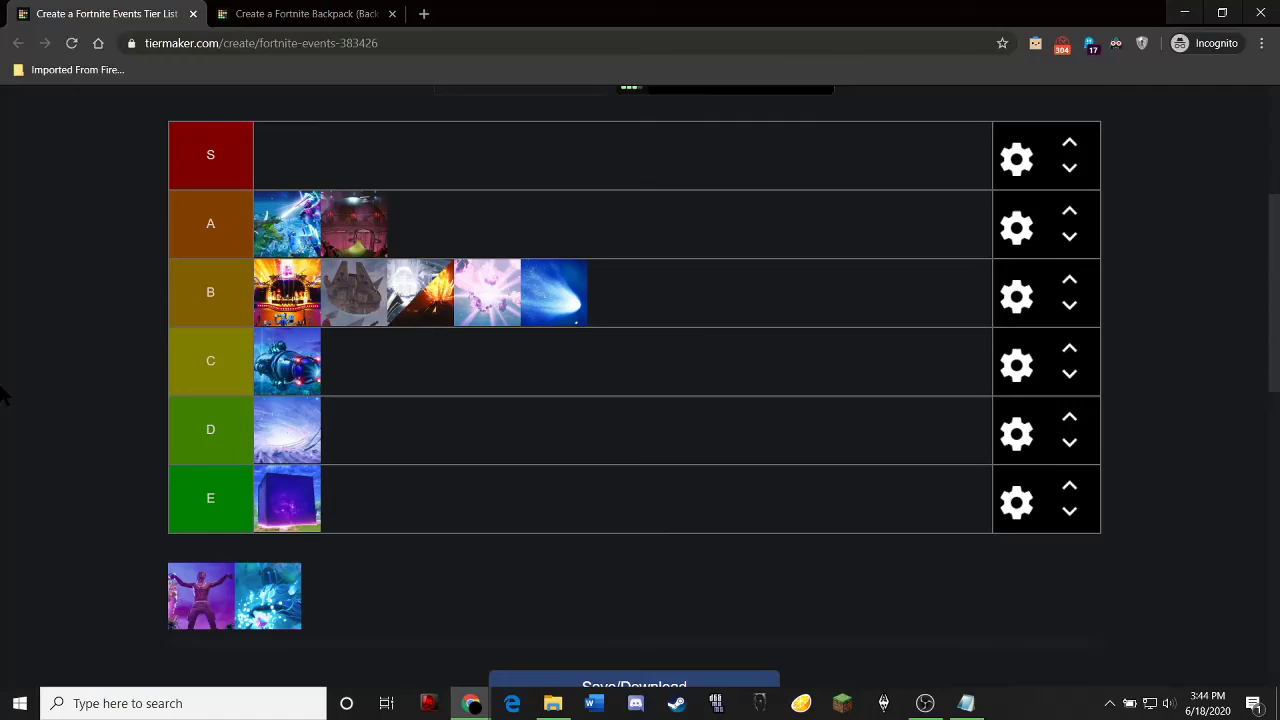
Step: Rank the purple dancer image in the S row, leaving one blue image unranked
{"action": "left_click_drag", "start_coordinate": [194, 588], "coordinate": [286, 150]}
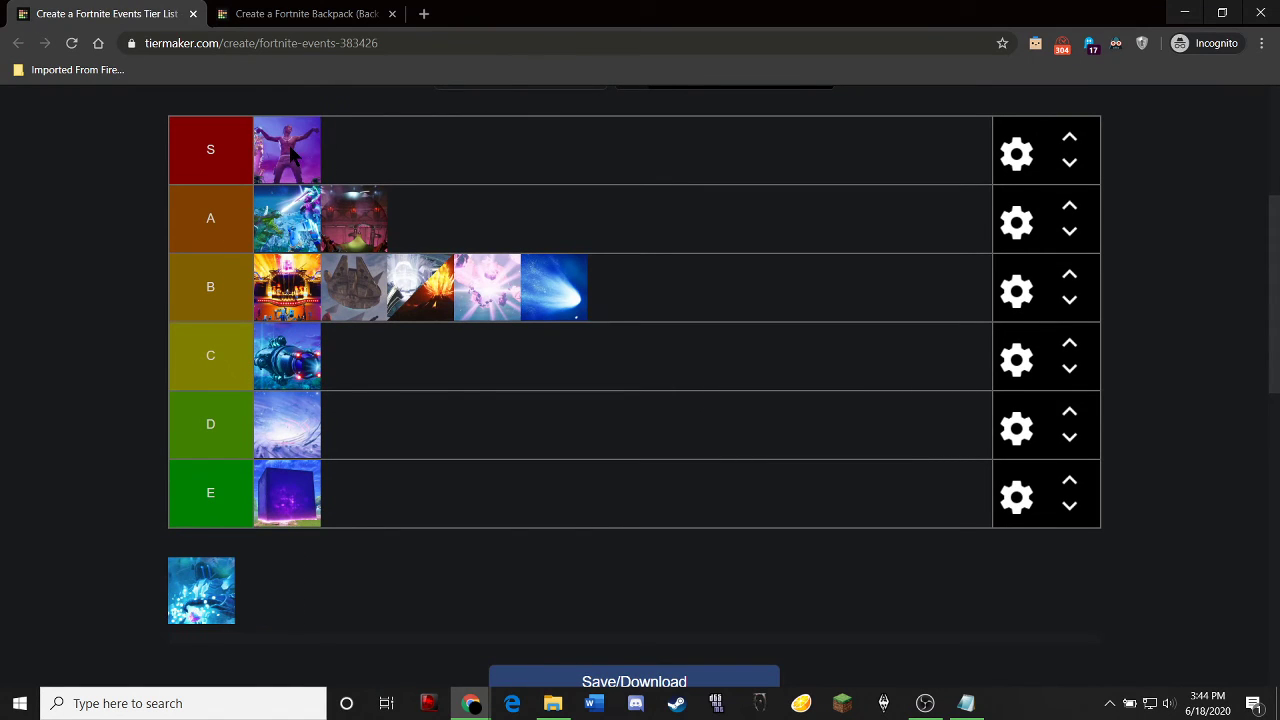
{"action": "scroll", "coordinate": [84, 349], "scroll_direction": "up", "scroll_amount": 2}
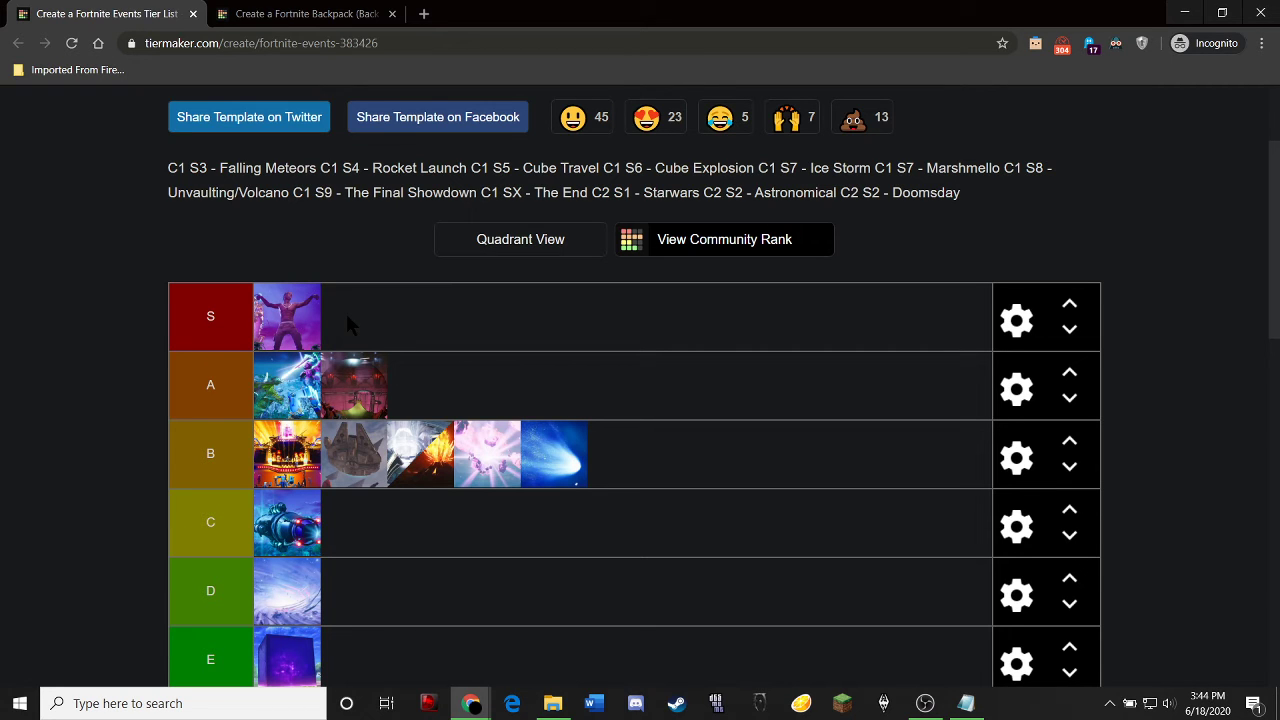
{"action": "scroll", "coordinate": [345, 310], "scroll_direction": "up", "scroll_amount": 1}
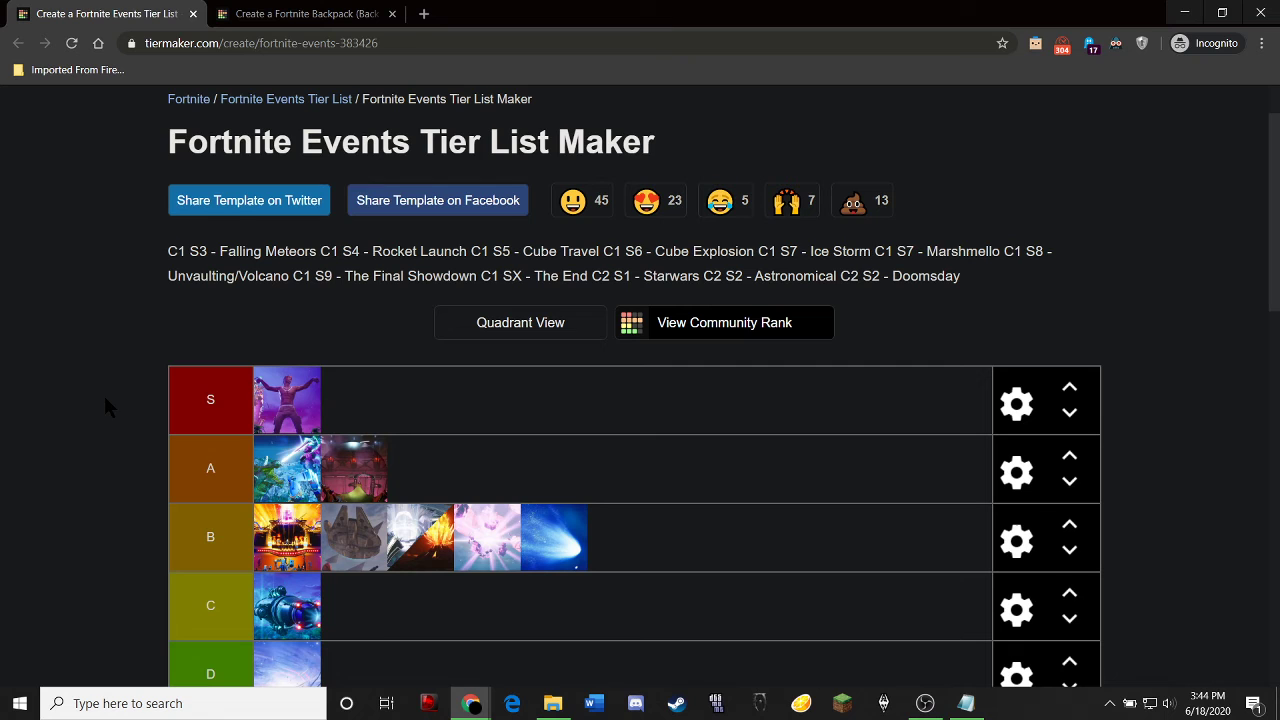
{"action": "scroll", "coordinate": [107, 405], "scroll_direction": "down", "scroll_amount": 2}
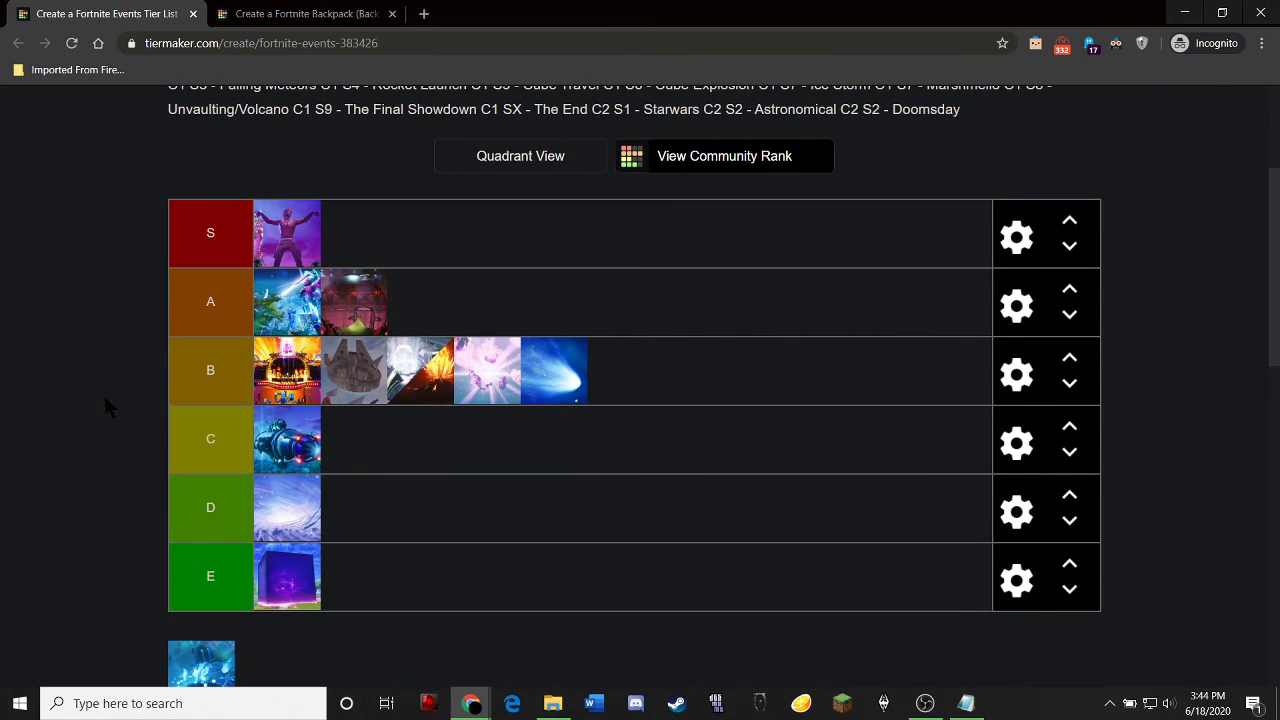
{"action": "scroll", "coordinate": [107, 405], "scroll_direction": "down", "scroll_amount": 1}
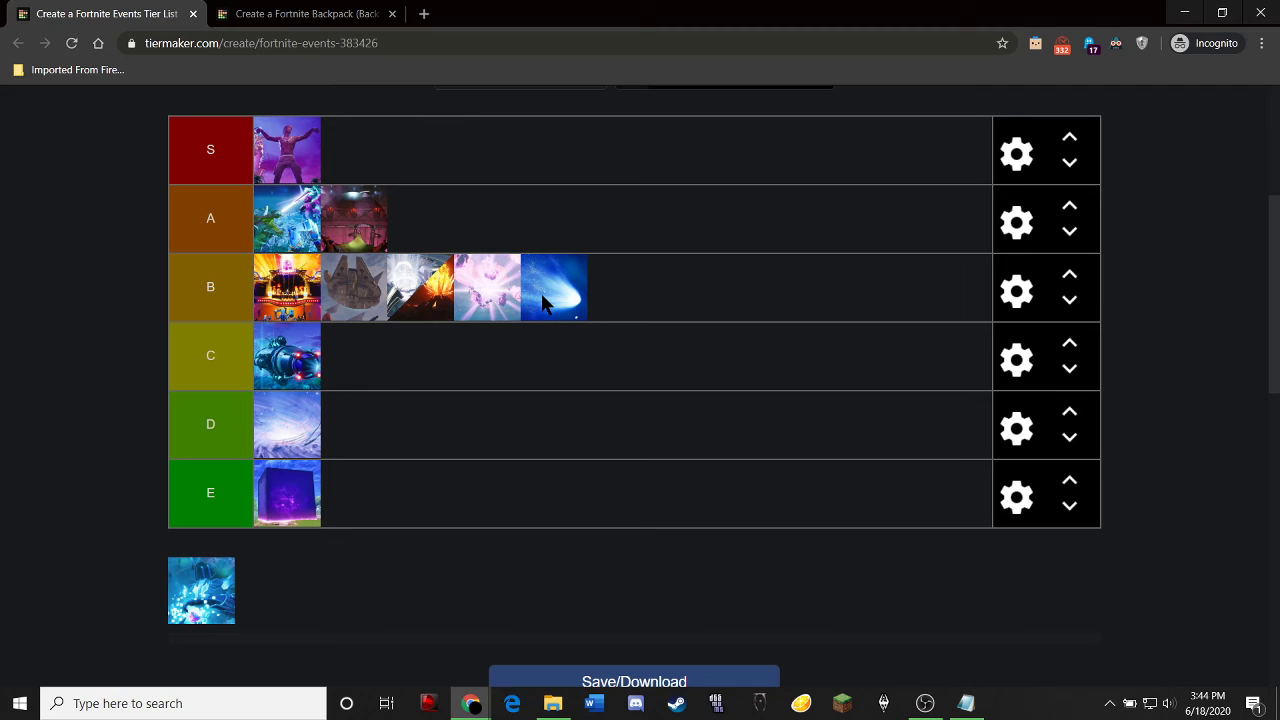
{"action": "scroll", "coordinate": [543, 303], "scroll_direction": "up", "scroll_amount": 3}
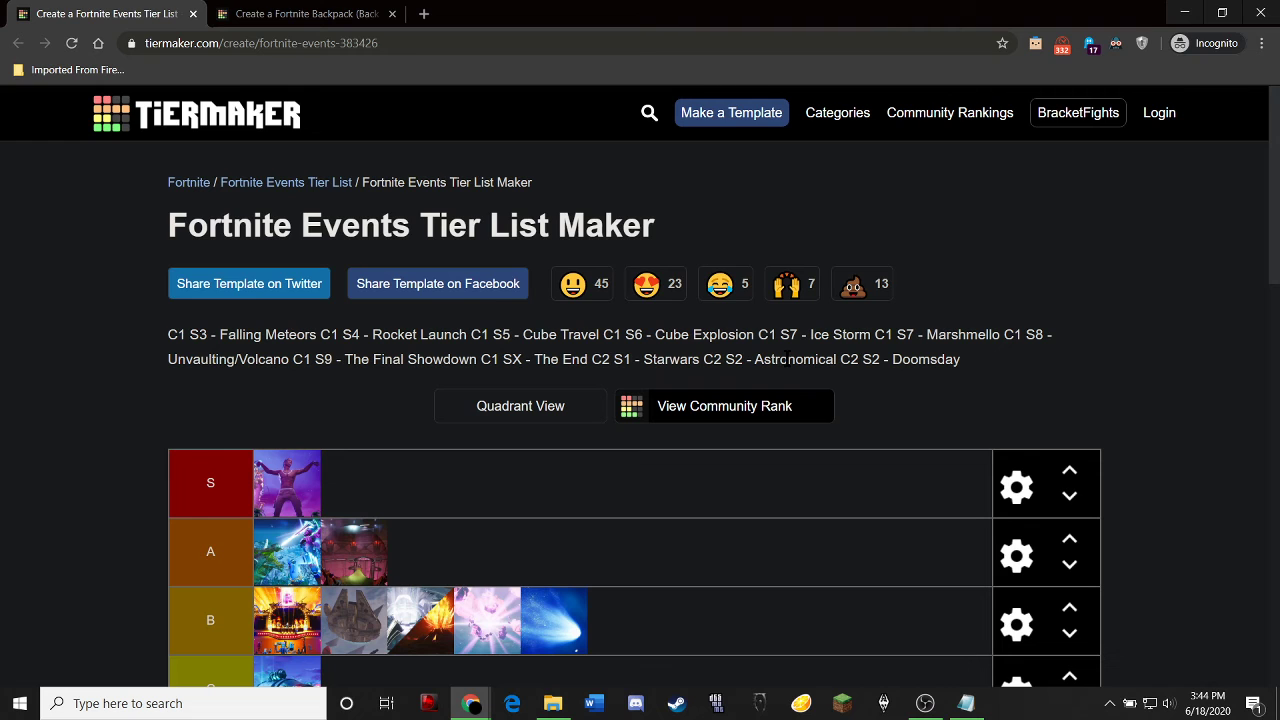
{"action": "scroll", "coordinate": [760, 372], "scroll_direction": "down", "scroll_amount": 1}
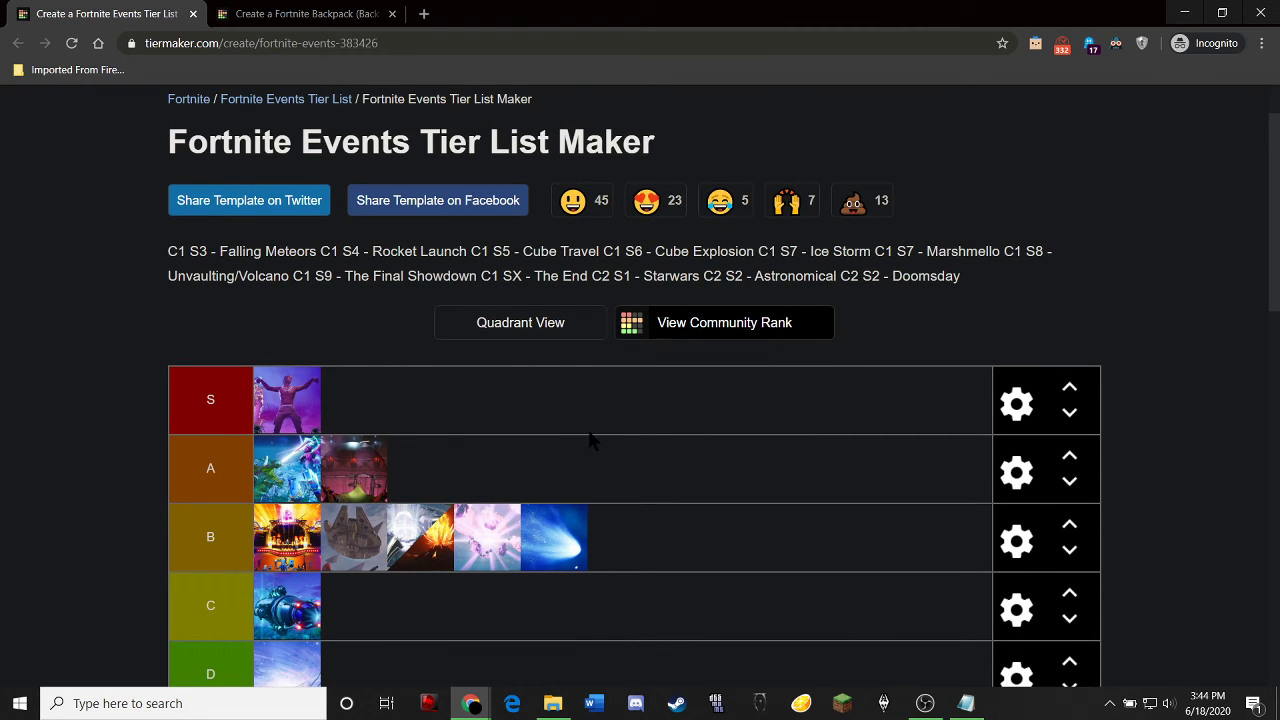
Step: Move the fire-and-ice volcano image up into row A after its two images
{"action": "left_click_drag", "start_coordinate": [416, 550], "coordinate": [412, 488]}
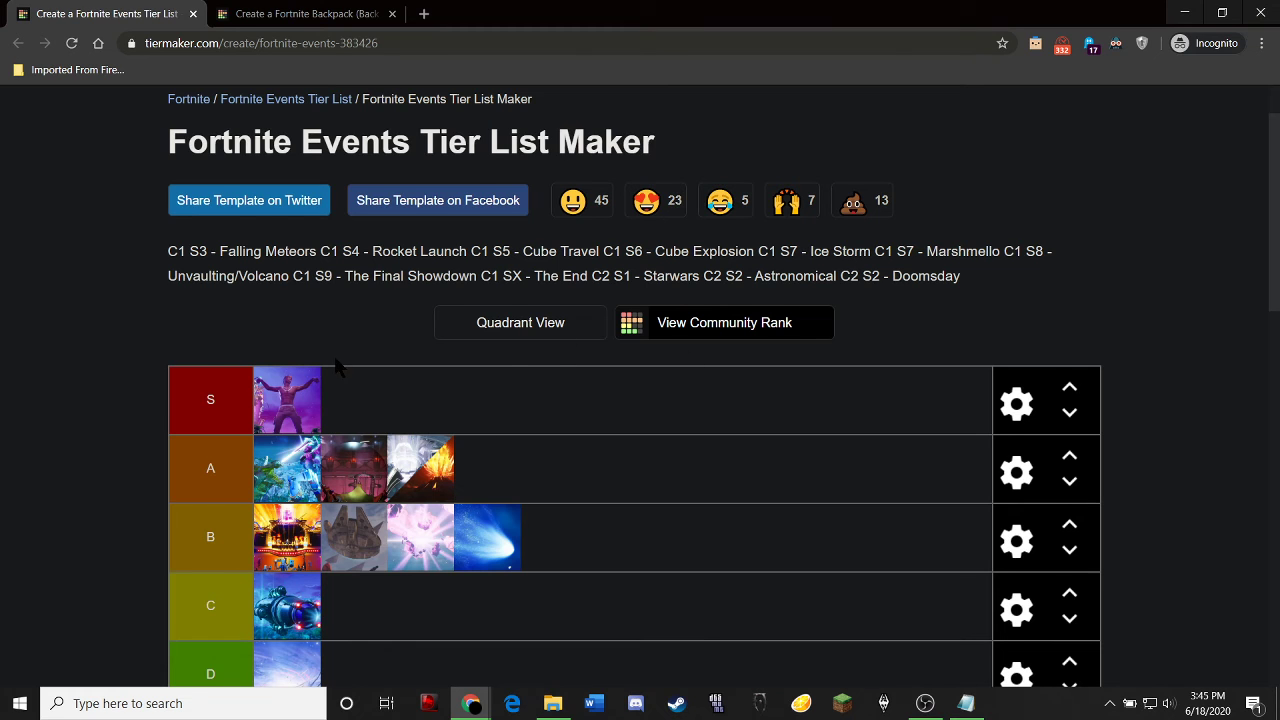
{"action": "scroll", "coordinate": [72, 368], "scroll_direction": "down", "scroll_amount": 3}
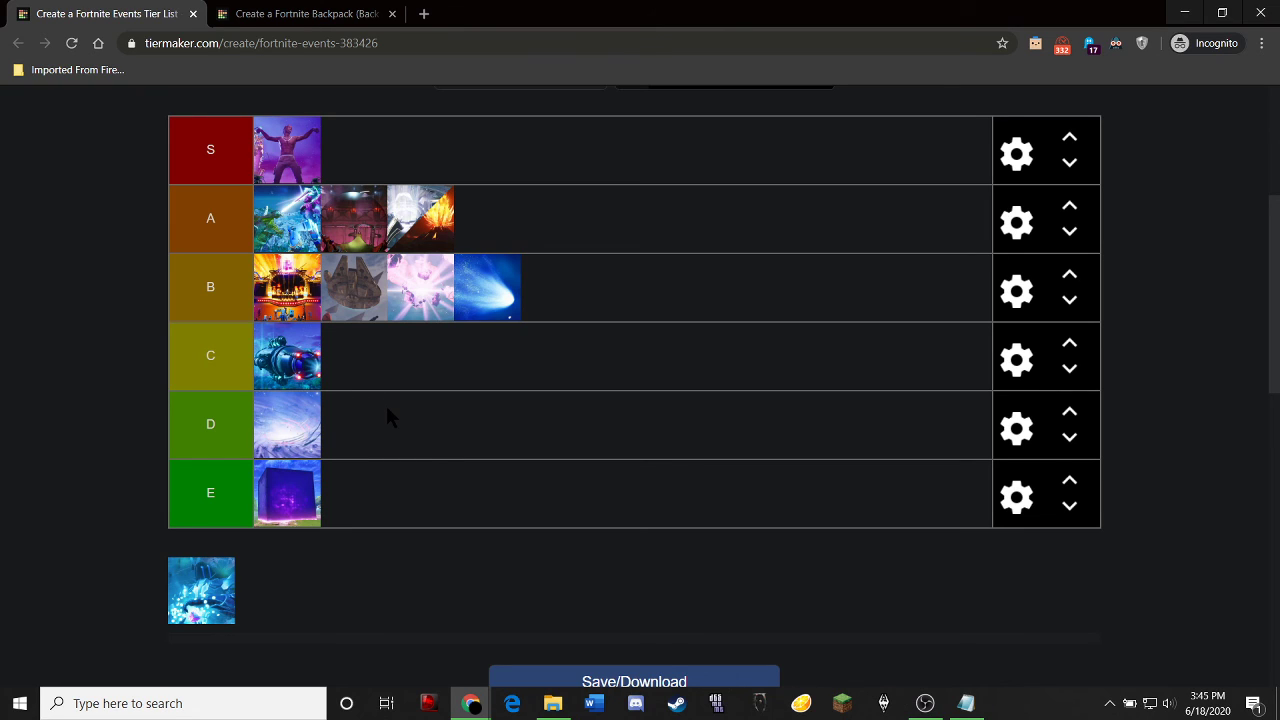
{"action": "scroll", "coordinate": [3, 410], "scroll_direction": "up", "scroll_amount": 1}
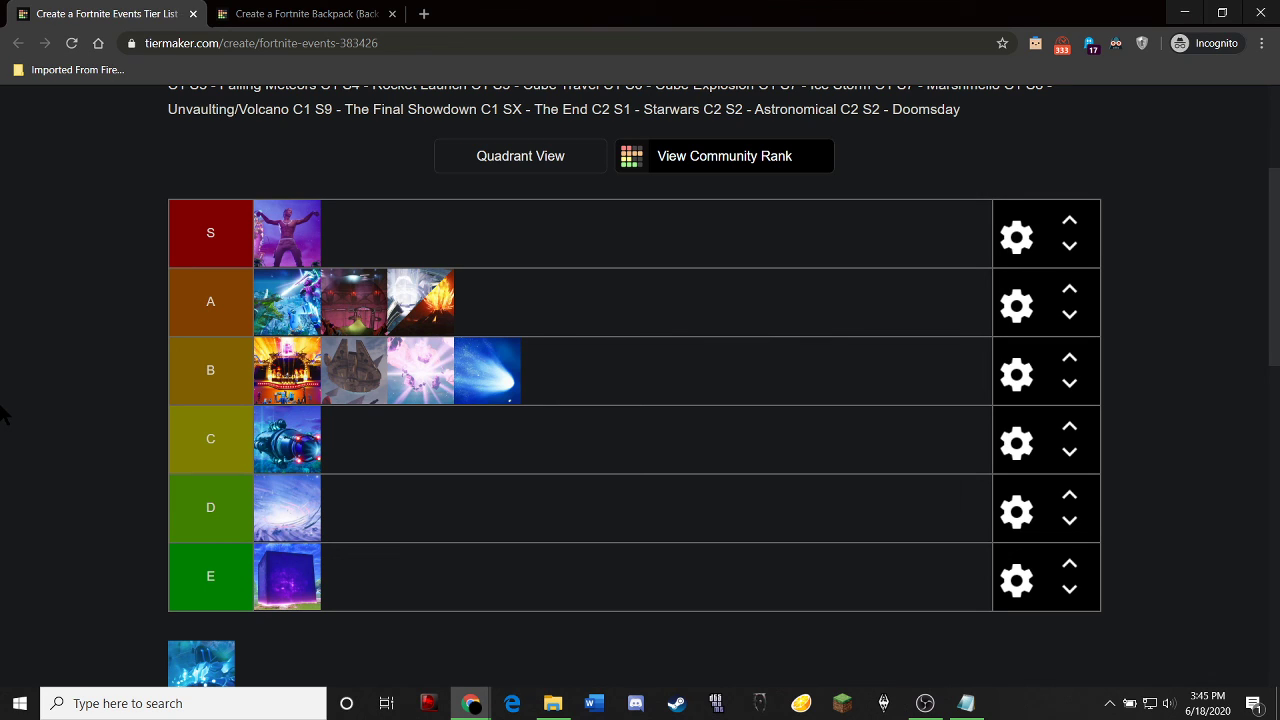
{"action": "scroll", "coordinate": [34, 418], "scroll_direction": "down", "scroll_amount": 1}
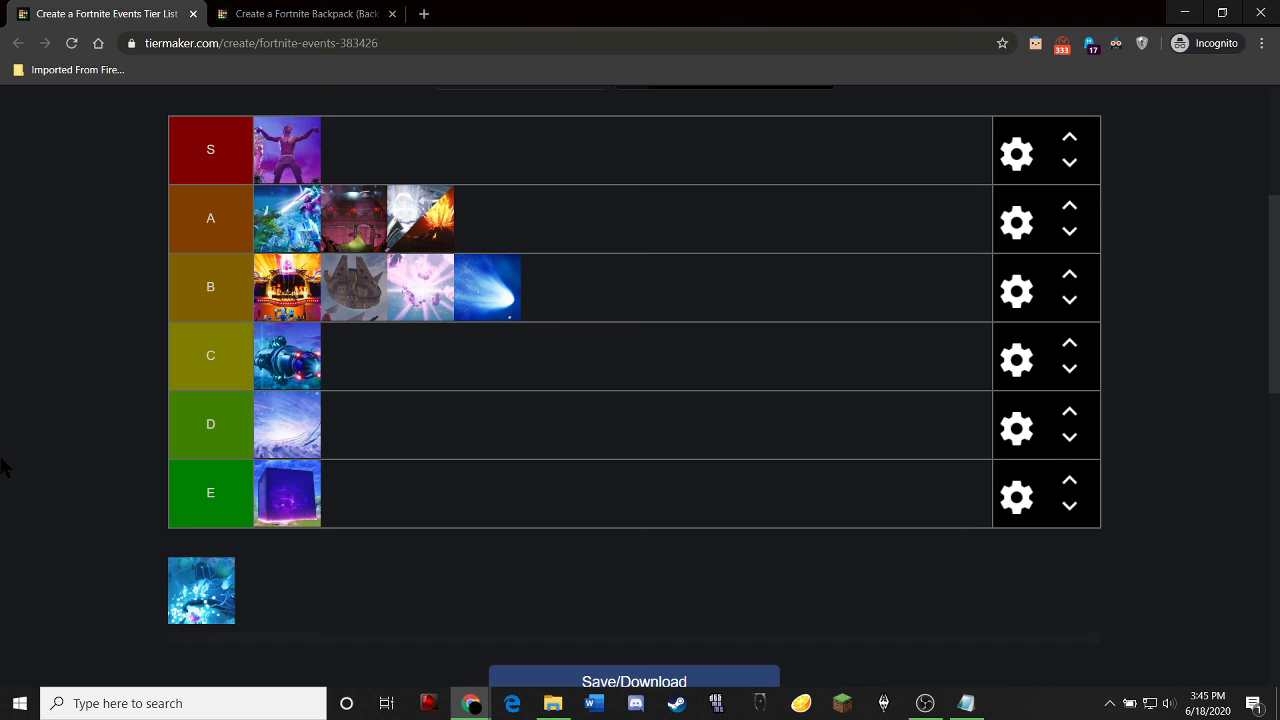
{"action": "scroll", "coordinate": [5, 467], "scroll_direction": "up", "scroll_amount": 1}
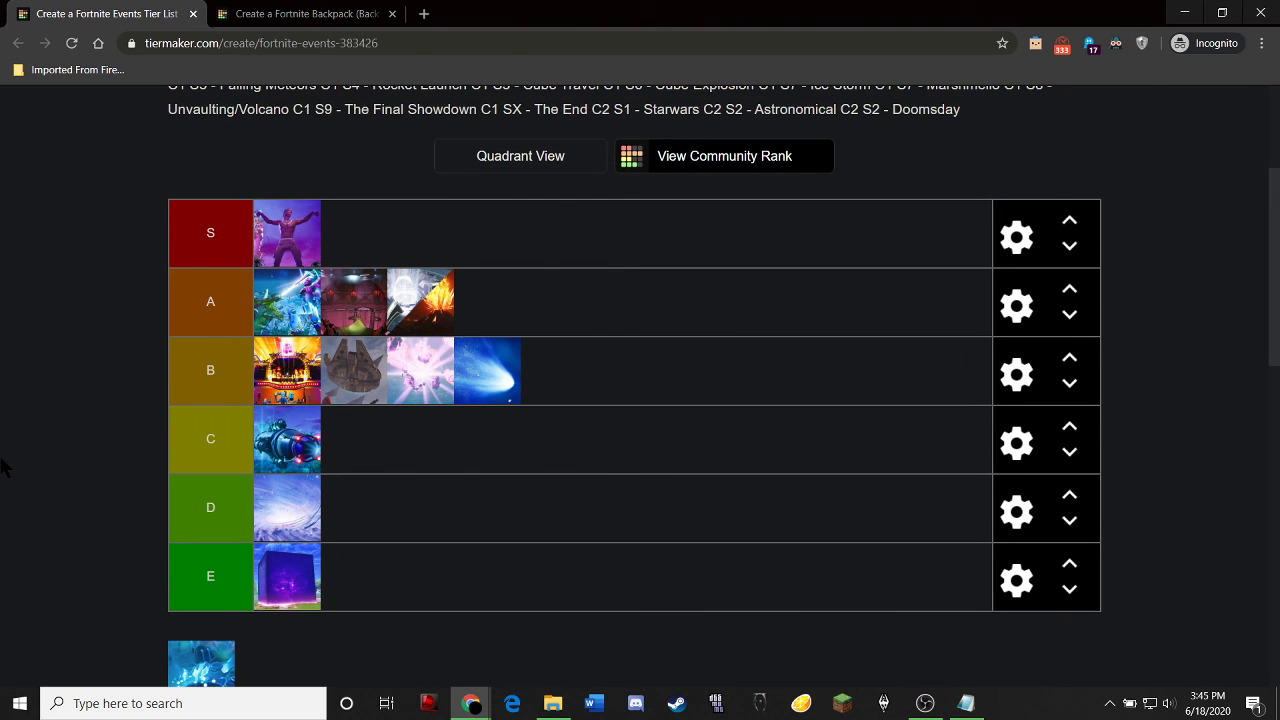
{"action": "scroll", "coordinate": [5, 467], "scroll_direction": "down", "scroll_amount": 1}
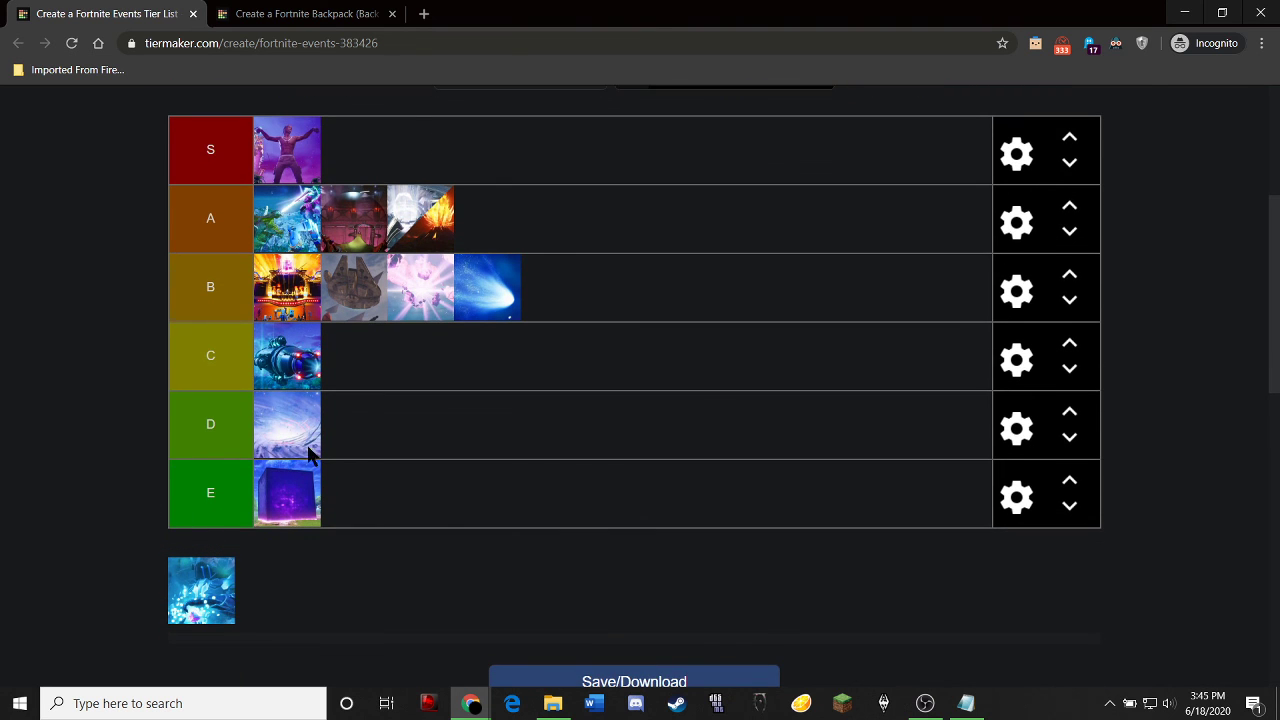